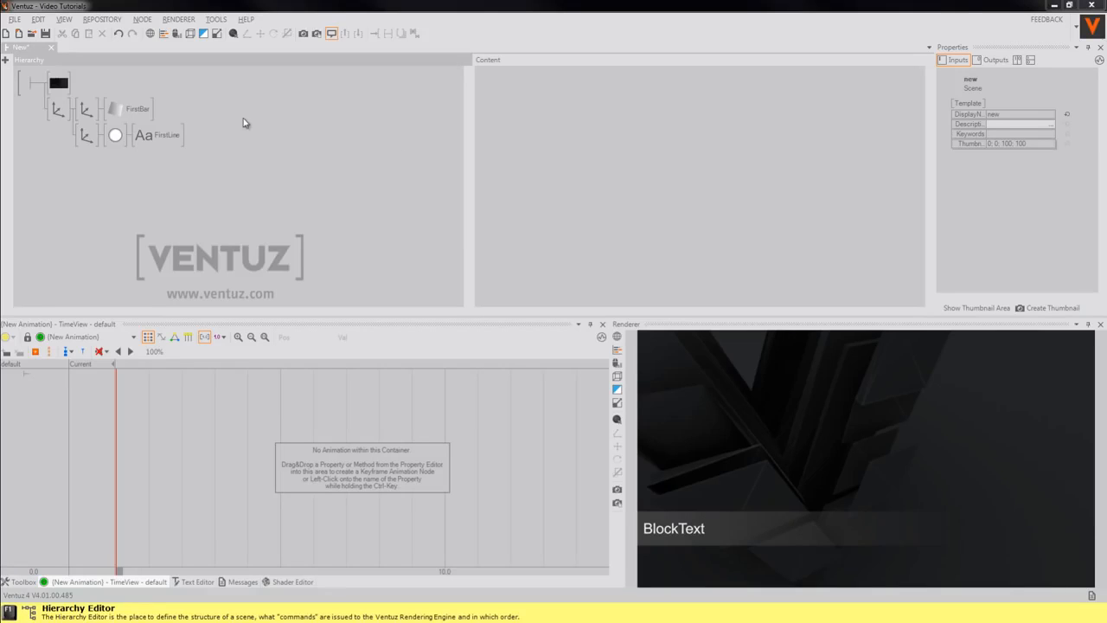
Inspect FirstBar, then FirstLine's BlockText and its Alpha fade (NearToFar, Speed 5, Range 5)
{"action": "left_click", "coordinate": [134, 113]}
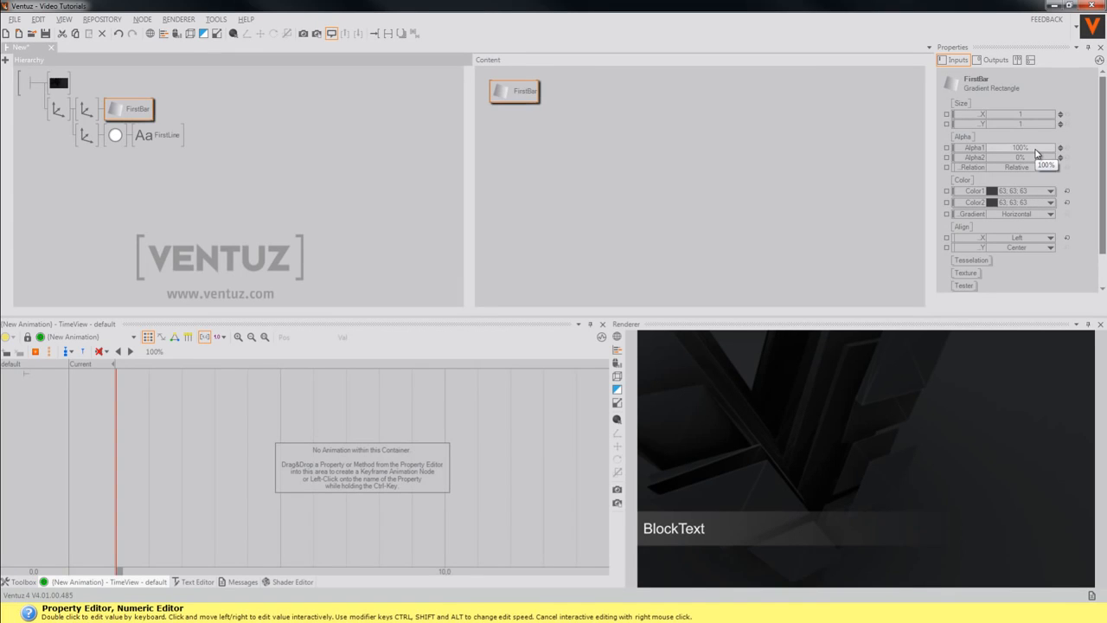
{"action": "left_click", "coordinate": [240, 148]}
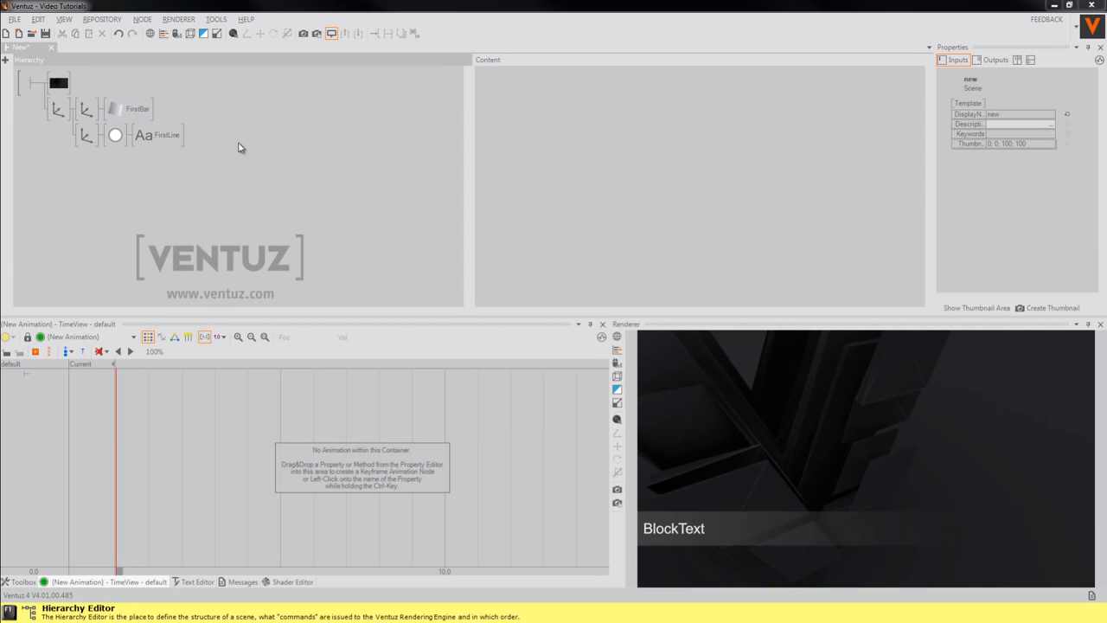
{"action": "left_click", "coordinate": [173, 139]}
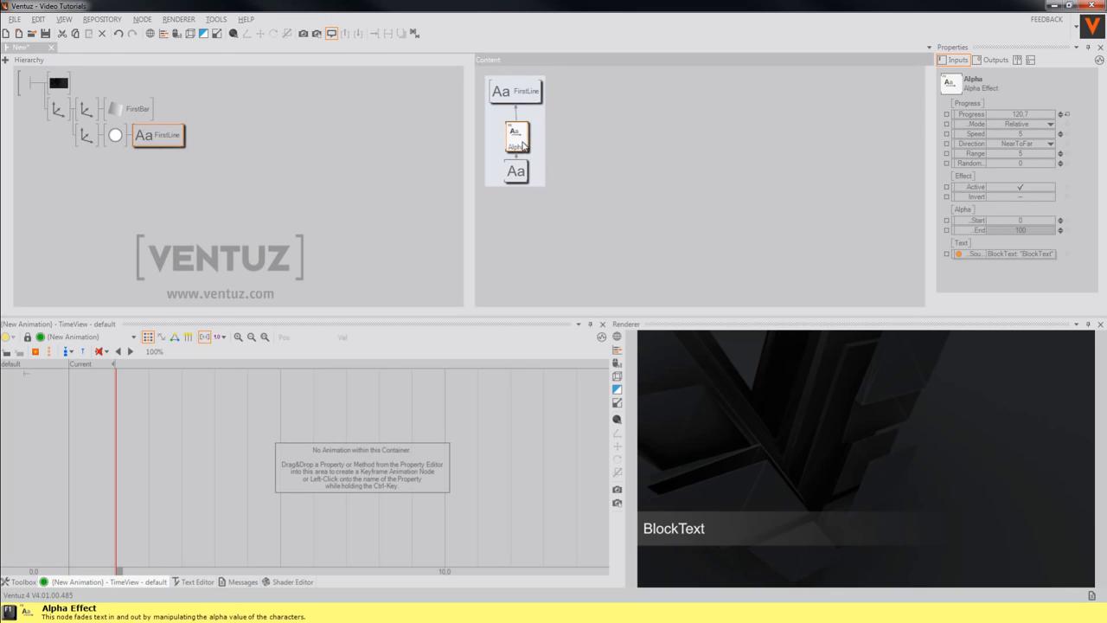
{"action": "left_click", "coordinate": [521, 173]}
{"action": "left_click", "coordinate": [519, 149]}
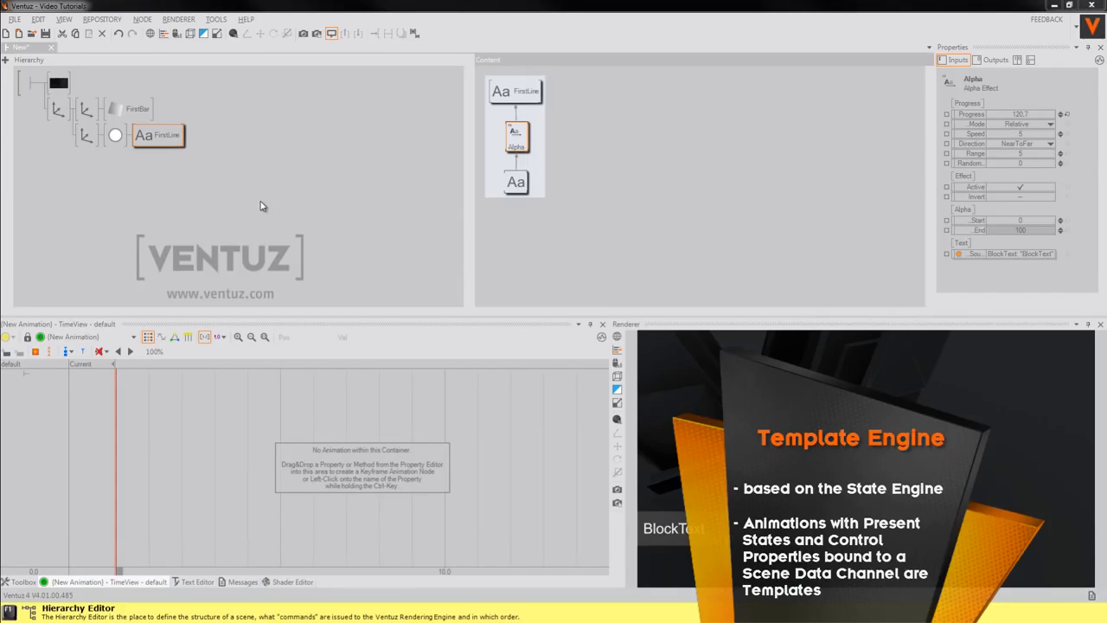
Add a Keyframe Animation node, Animation1, using the 'keyfra' search in the Content editor
{"action": "left_click", "coordinate": [662, 225]}
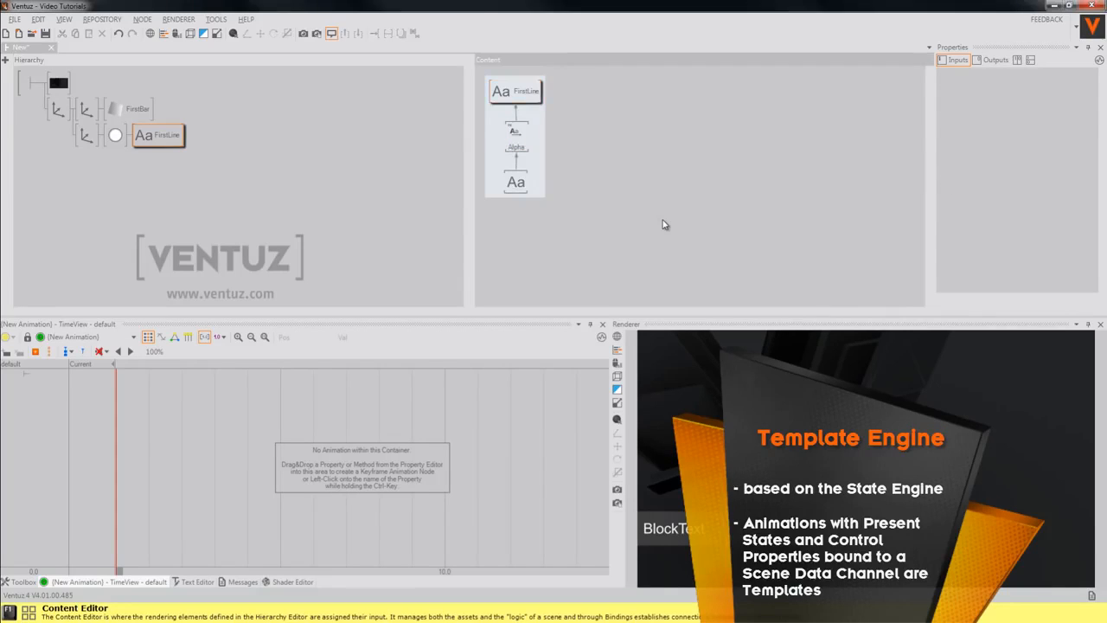
{"action": "type", "text": "keyfra"}
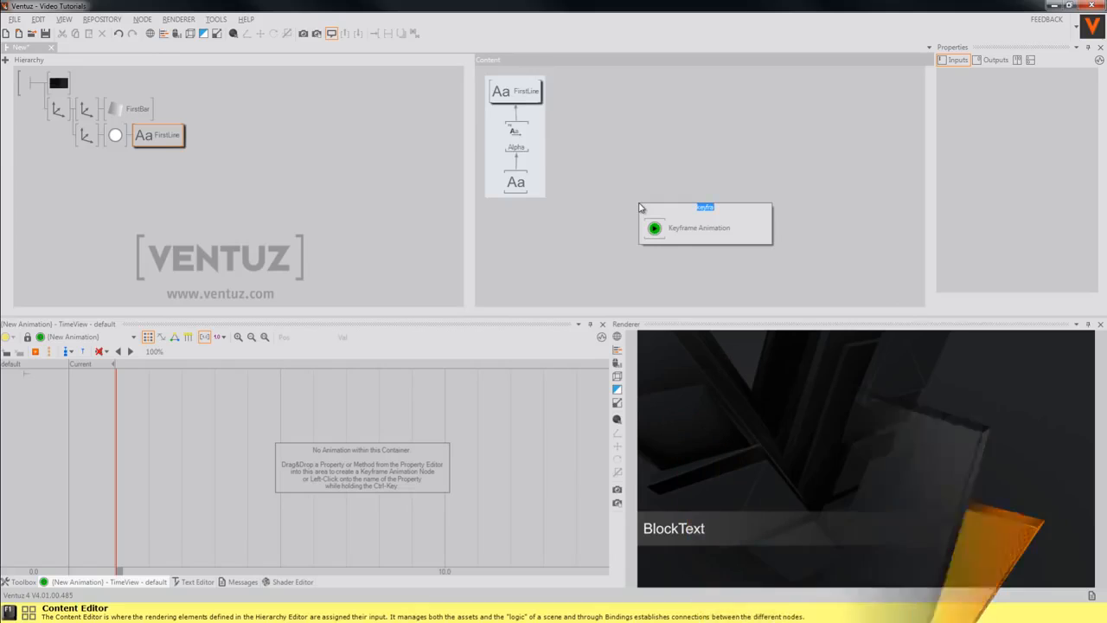
{"action": "left_click", "coordinate": [670, 229]}
{"action": "left_click", "coordinate": [630, 158]}
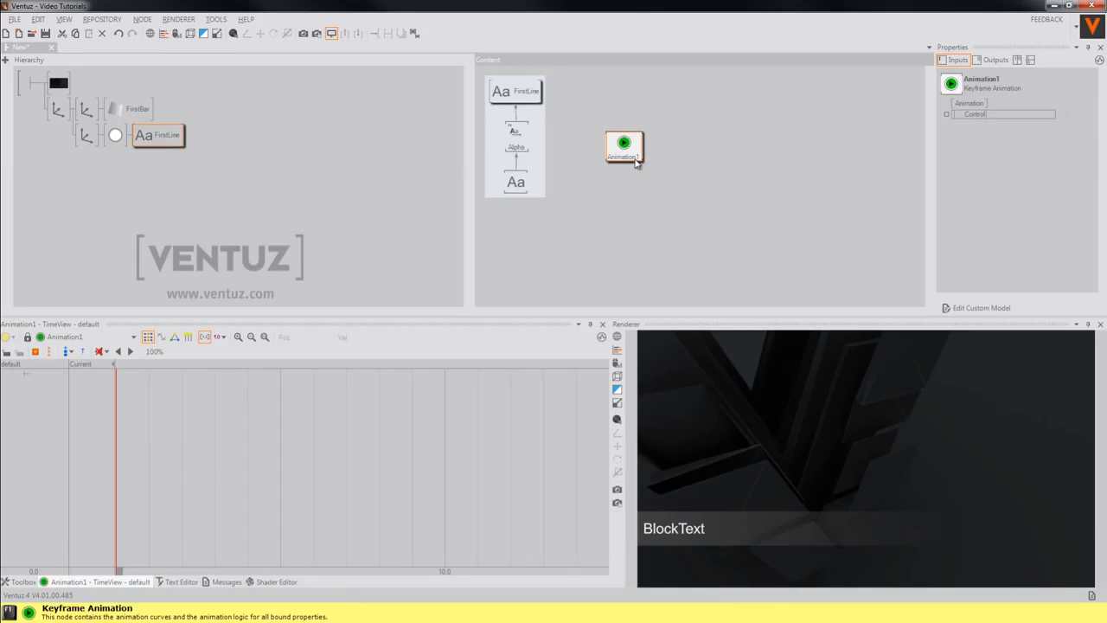
Bind the Alpha effect's Progress property to Animation1 as an animated track
{"action": "left_click", "coordinate": [517, 136]}
{"action": "left_click_drag", "start_coordinate": [970, 113], "coordinate": [632, 148]}
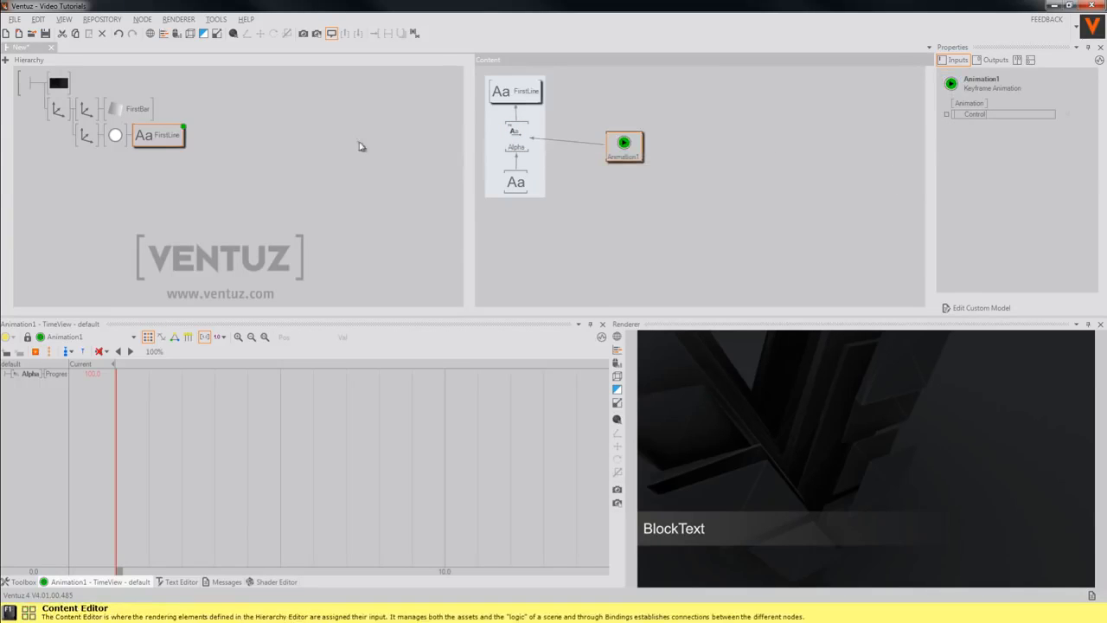
{"action": "left_click", "coordinate": [89, 113]}
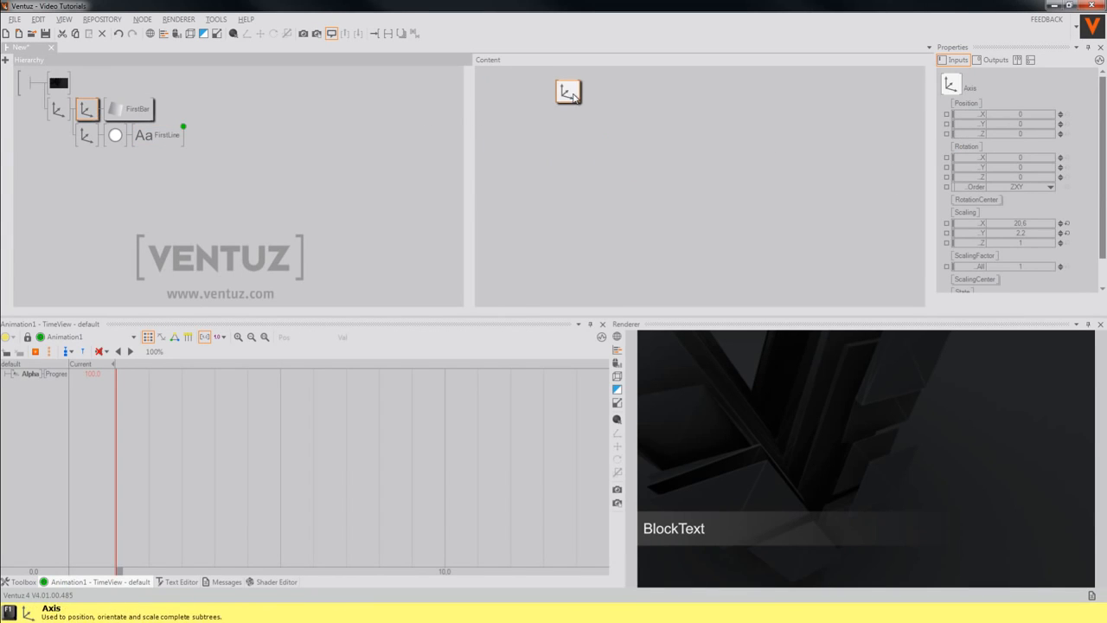
Animate FirstBar's axis Scaling X with Animation1 alongside the Alpha Progress track
{"action": "left_click", "coordinate": [178, 139], "text": "ctrl"}
{"action": "left_click_drag", "start_coordinate": [567, 95], "coordinate": [619, 99]}
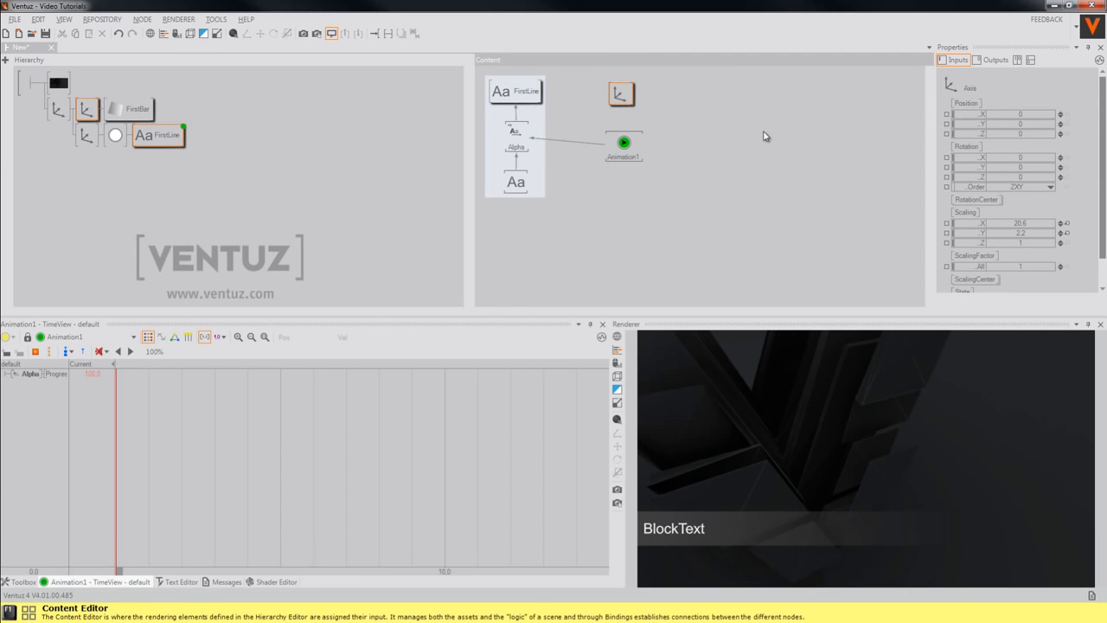
{"action": "left_click_drag", "start_coordinate": [982, 223], "coordinate": [623, 143]}
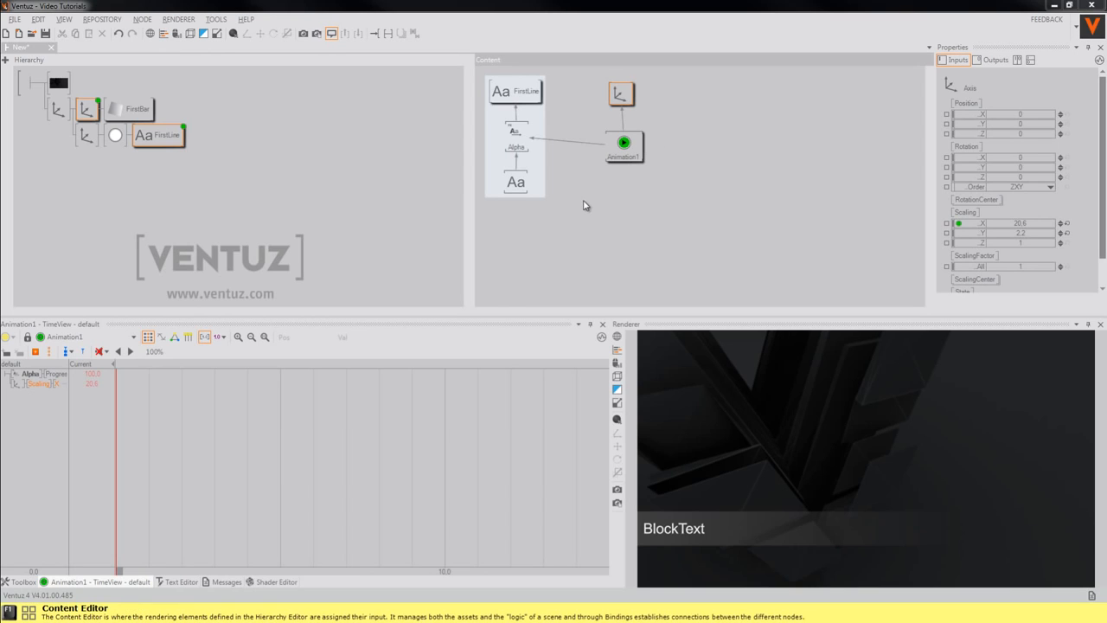
{"action": "left_click", "coordinate": [628, 156]}
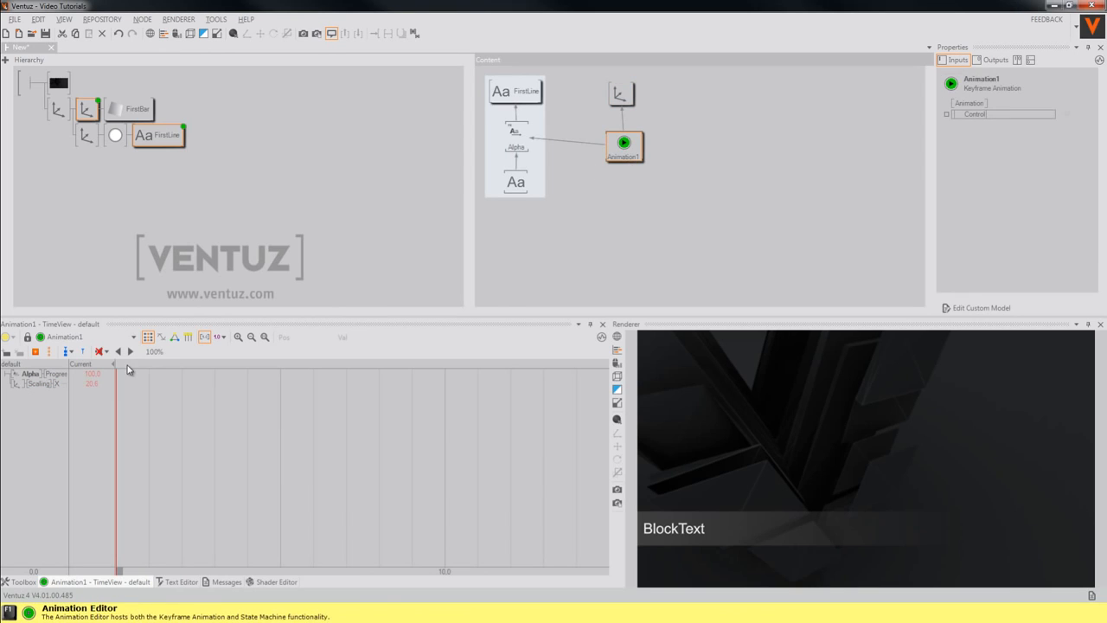
Switch Animation1 to LogicView and create the Start state plus a second state beside it
{"action": "left_click", "coordinate": [174, 336]}
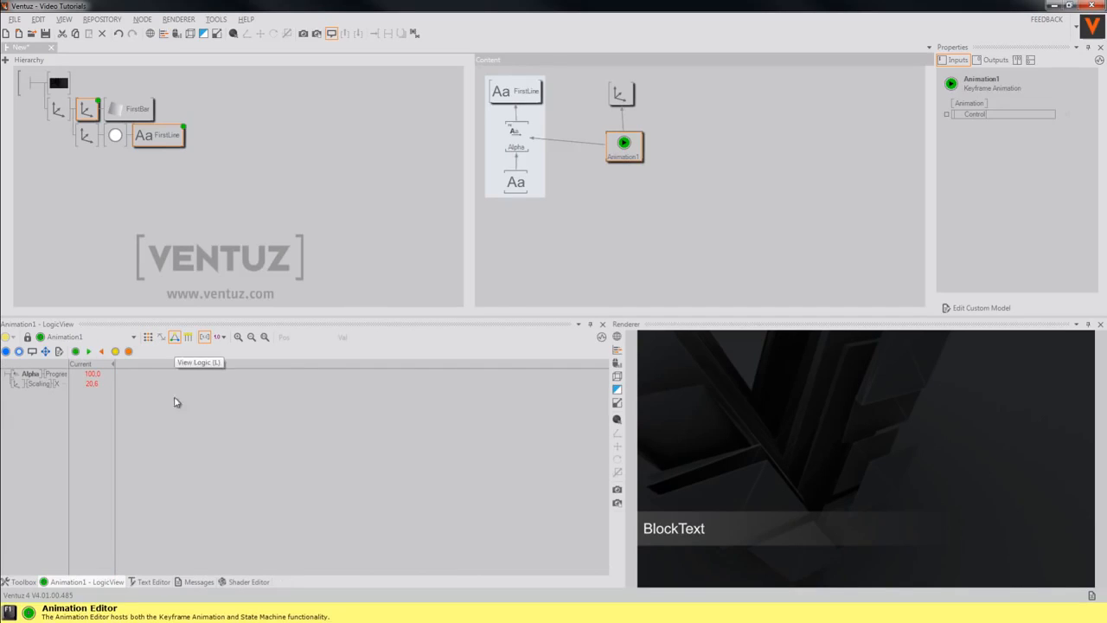
{"action": "double_click", "coordinate": [189, 452]}
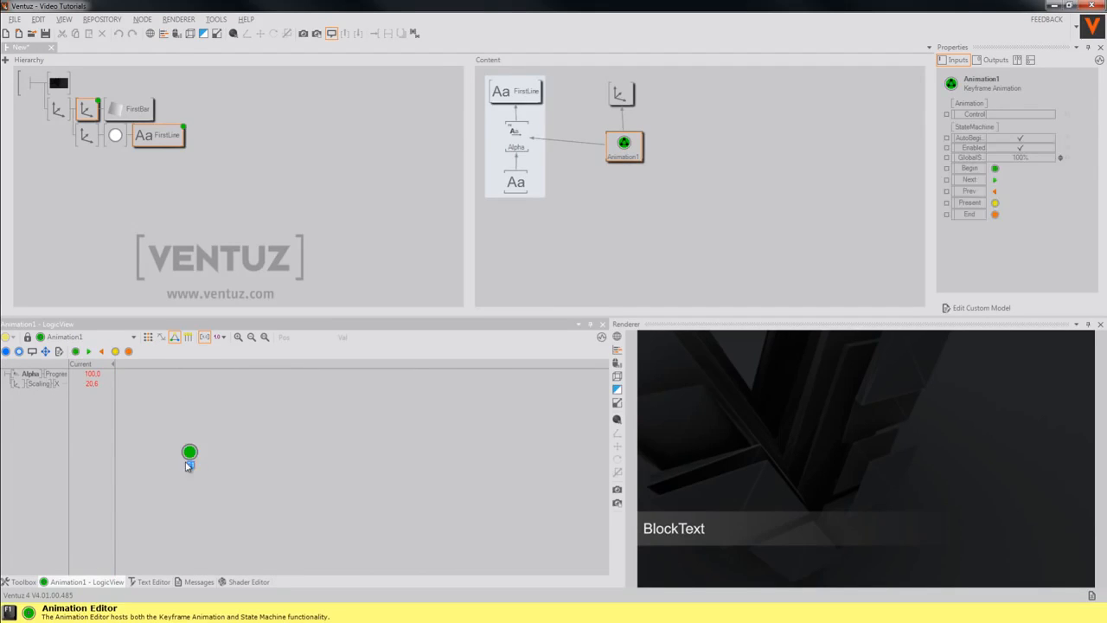
{"action": "double_click", "coordinate": [226, 461]}
{"action": "left_click_drag", "start_coordinate": [227, 461], "coordinate": [246, 452]}
{"action": "left_click", "coordinate": [245, 464]}
Name the second state NameSuper and add a third state named End
{"action": "double_click", "coordinate": [245, 464]}
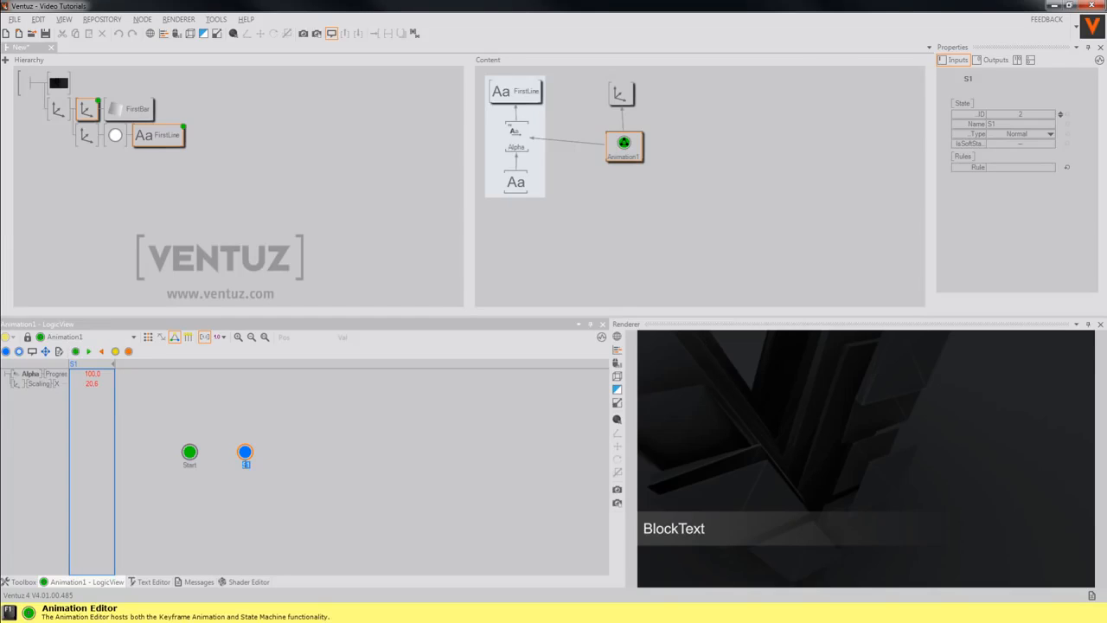
{"action": "type", "text": "NameSuper"}
{"action": "key", "text": "Return"}
{"action": "double_click", "coordinate": [295, 454]}
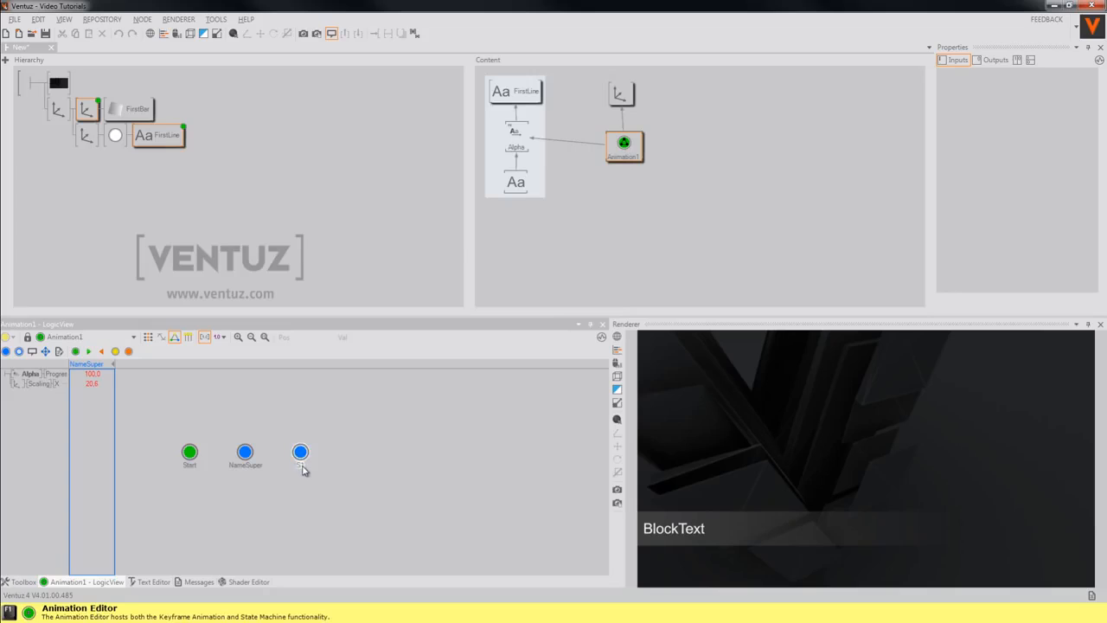
{"action": "double_click", "coordinate": [303, 466]}
{"action": "type", "text": "End"}
{"action": "key", "text": "Return"}
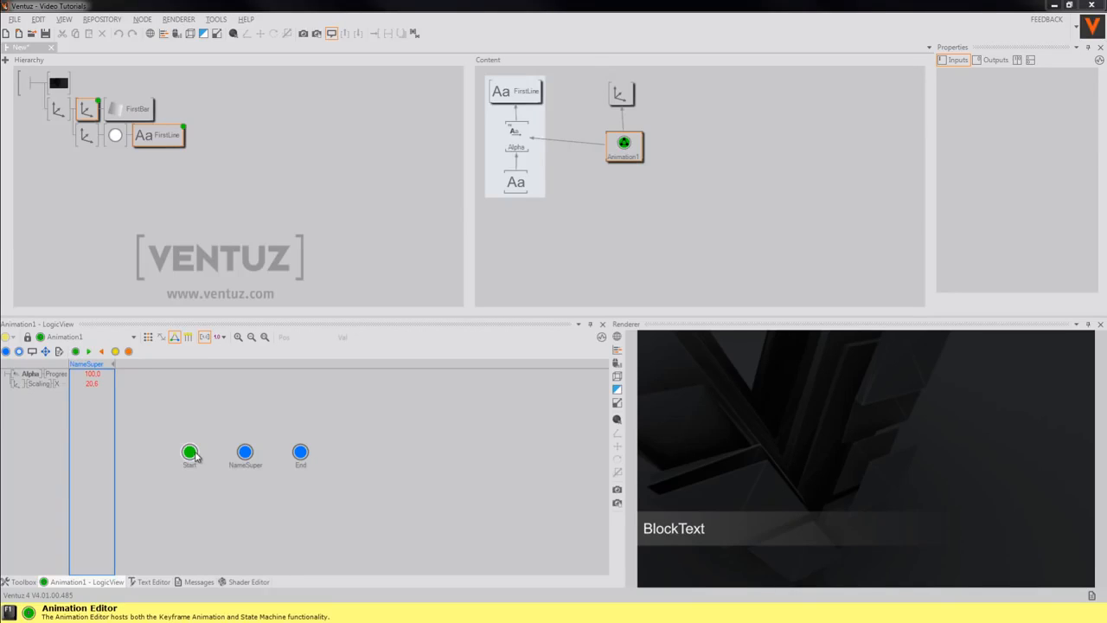
Draw transitions Start→NameSuper and NameSuper→End, plus a NameSuper loop back onto itself
{"action": "left_click_drag", "start_coordinate": [191, 457], "coordinate": [292, 458]}
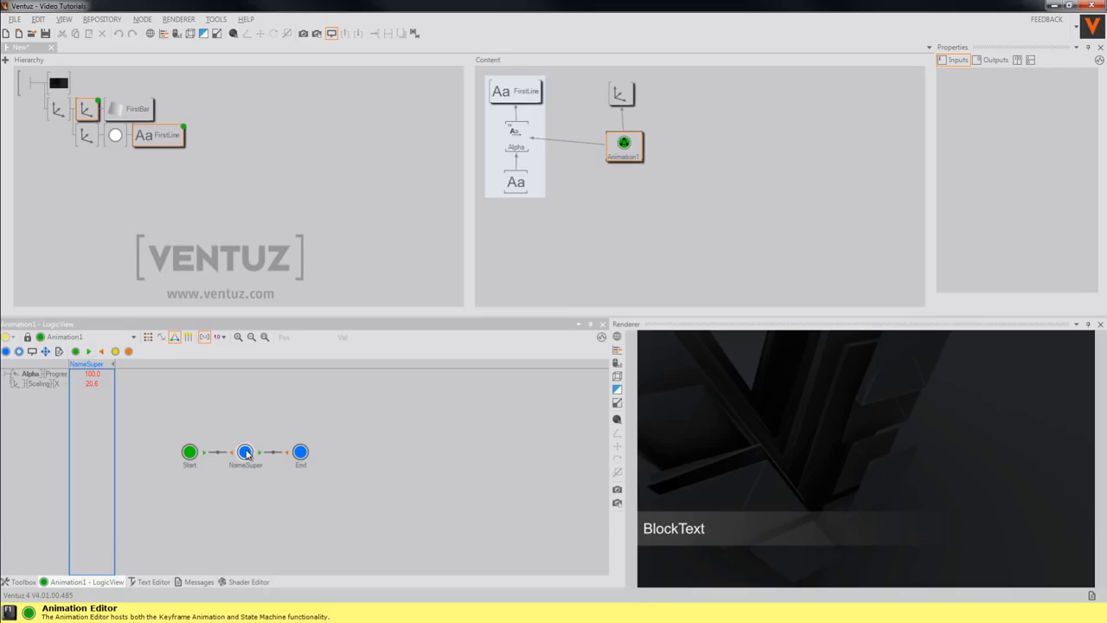
{"action": "mouse_move", "coordinate": [246, 453]}
{"action": "left_mouse_down"}
{"action": "mouse_move", "coordinate": [265, 421]}
{"action": "mouse_move", "coordinate": [245, 449]}
{"action": "left_mouse_up"}
{"action": "left_click_drag", "start_coordinate": [243, 489], "coordinate": [245, 413]}
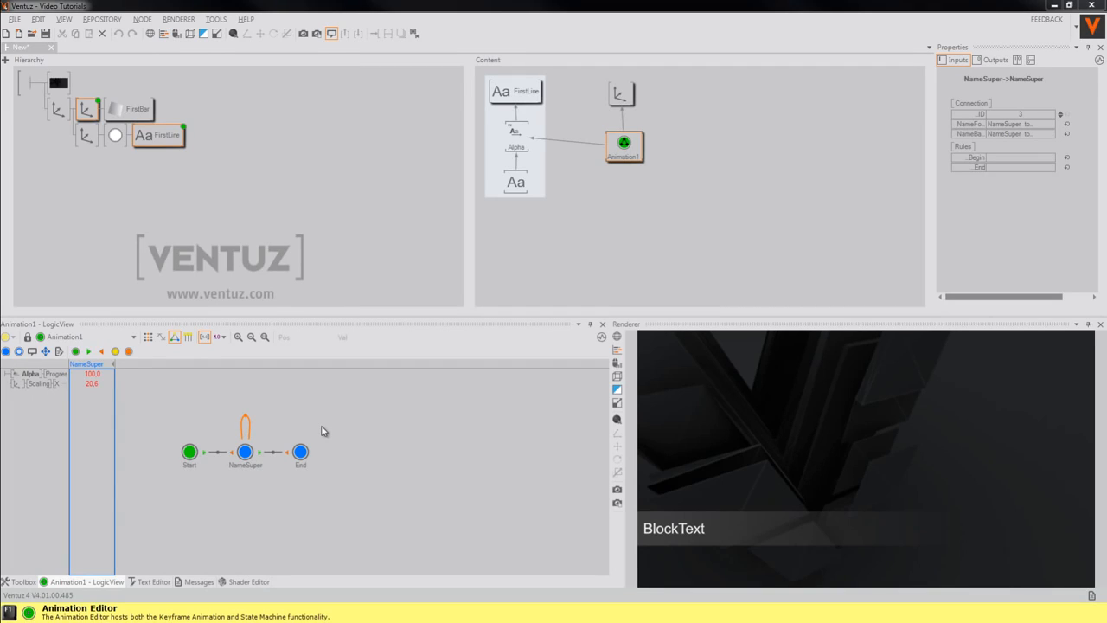
{"action": "left_click", "coordinate": [246, 455]}
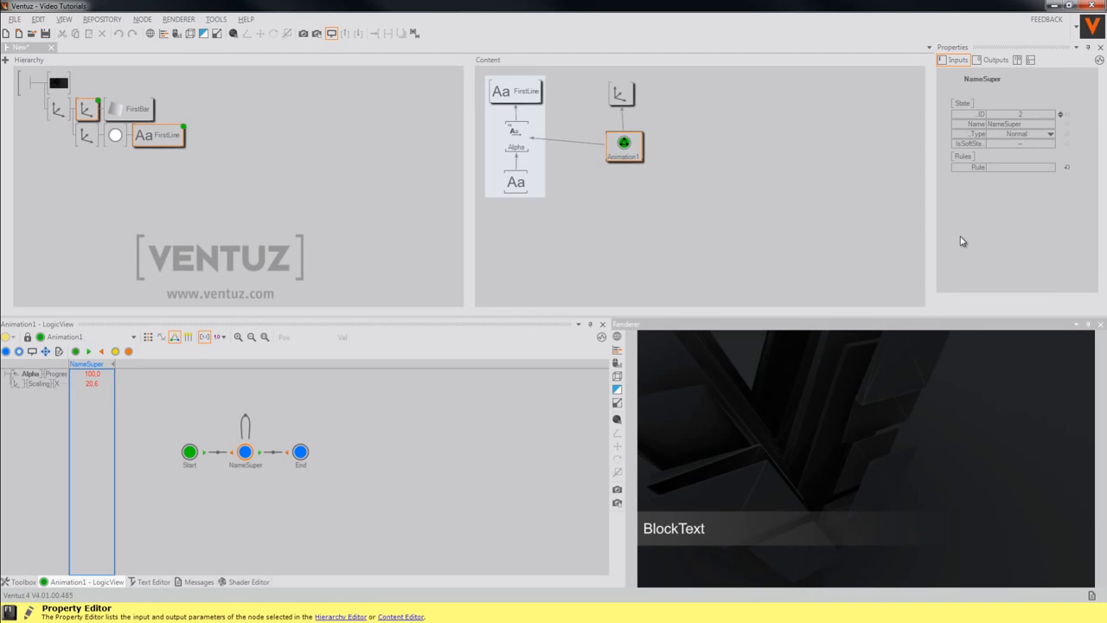
Make NameSuper the Present state, then review the End and Start states' settings
{"action": "left_click", "coordinate": [1052, 136]}
{"action": "left_click", "coordinate": [375, 494]}
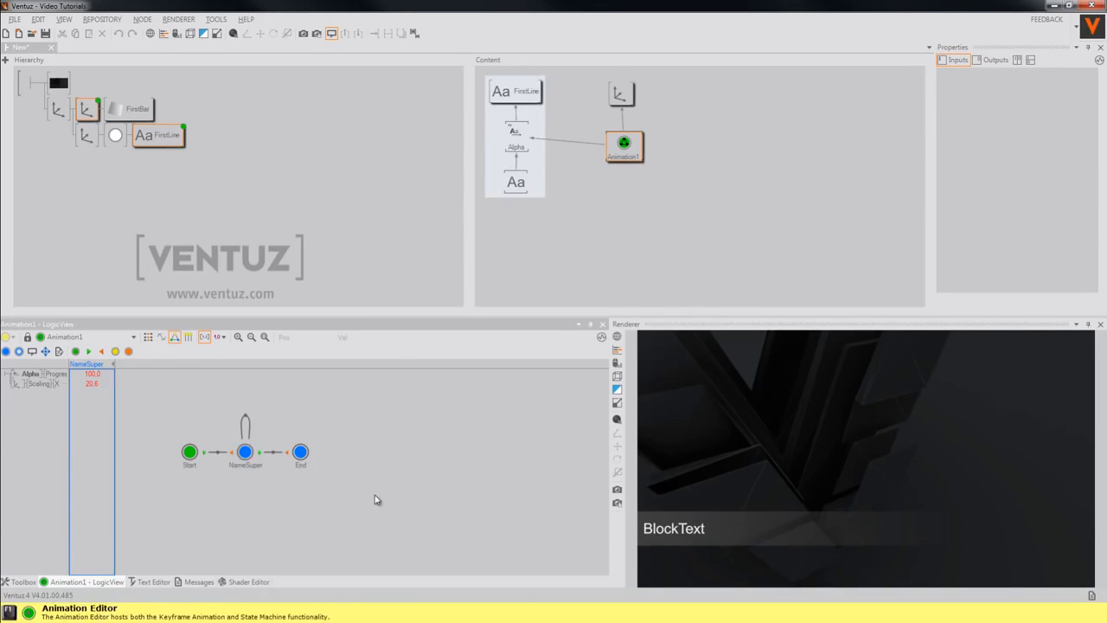
{"action": "left_click", "coordinate": [243, 450]}
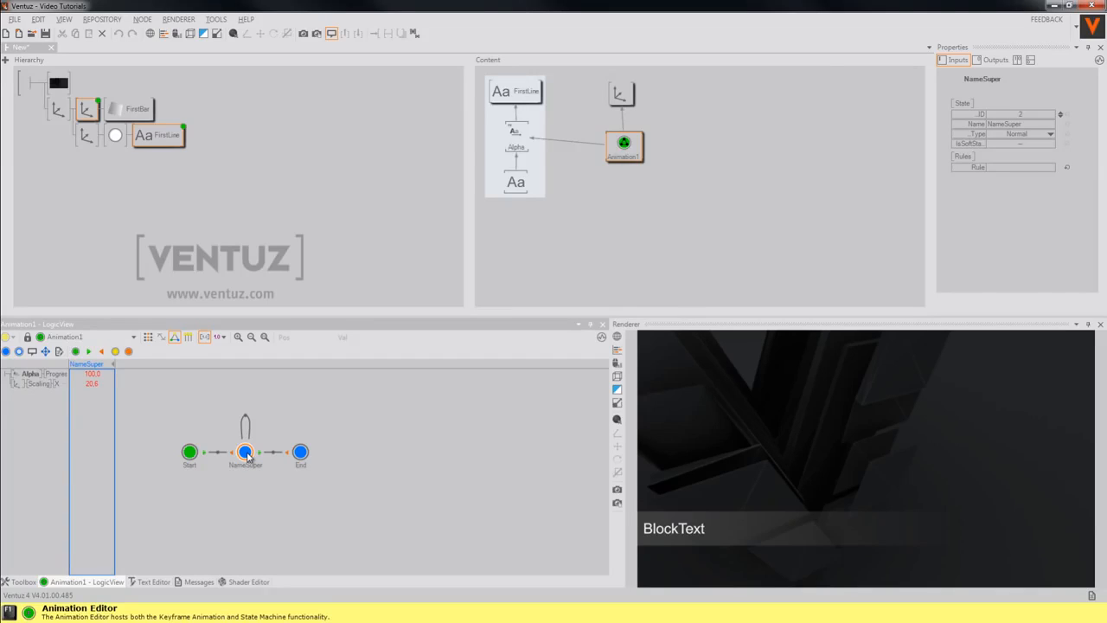
{"action": "double_click", "coordinate": [246, 452]}
{"action": "left_click", "coordinate": [299, 455]}
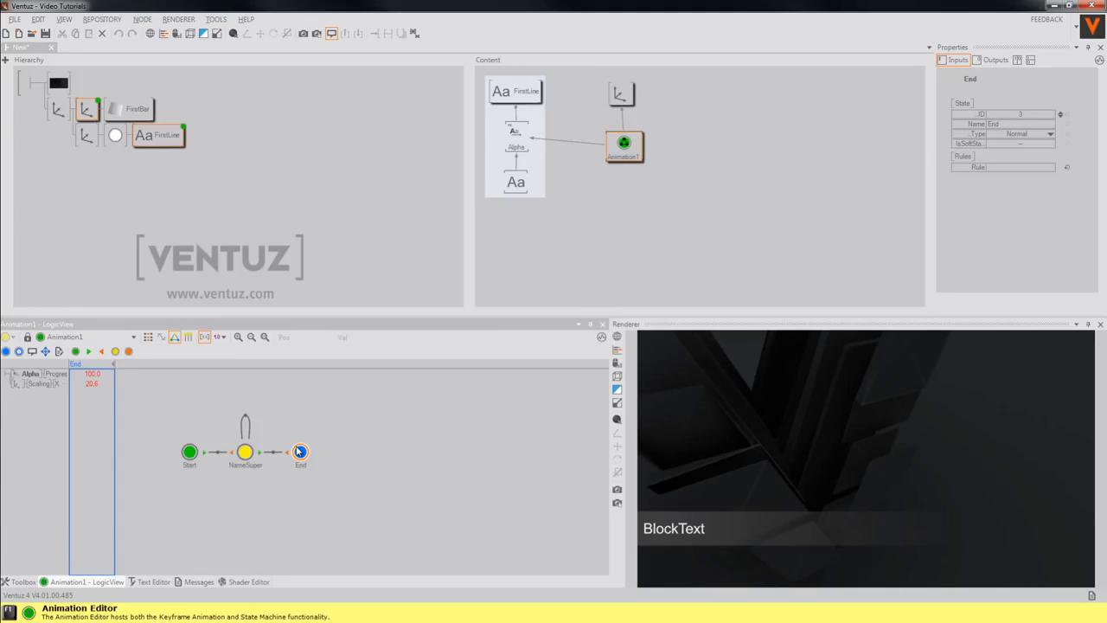
{"action": "left_click", "coordinate": [192, 454]}
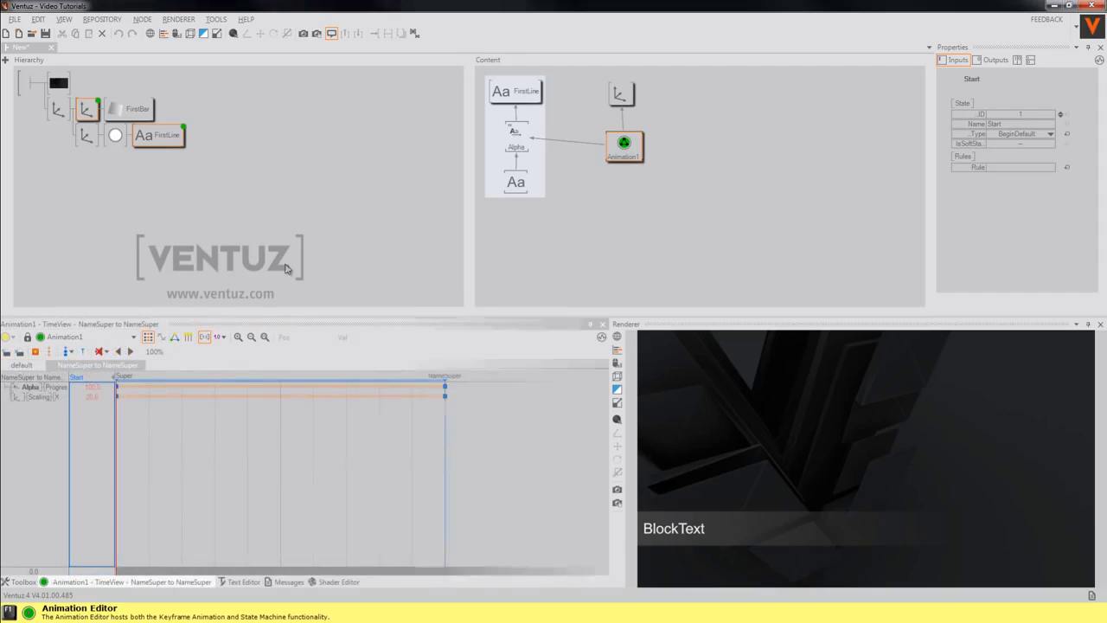
Show the Default timeline and select Animation1 to rename it NameSuper
{"action": "left_click", "coordinate": [24, 365]}
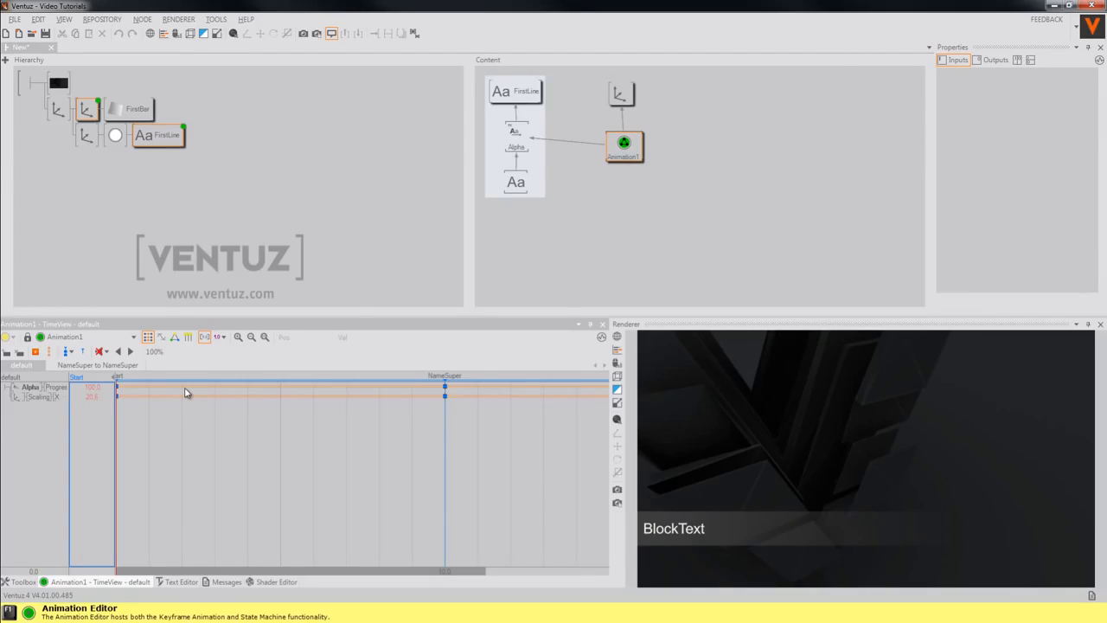
{"action": "left_click", "coordinate": [639, 157]}
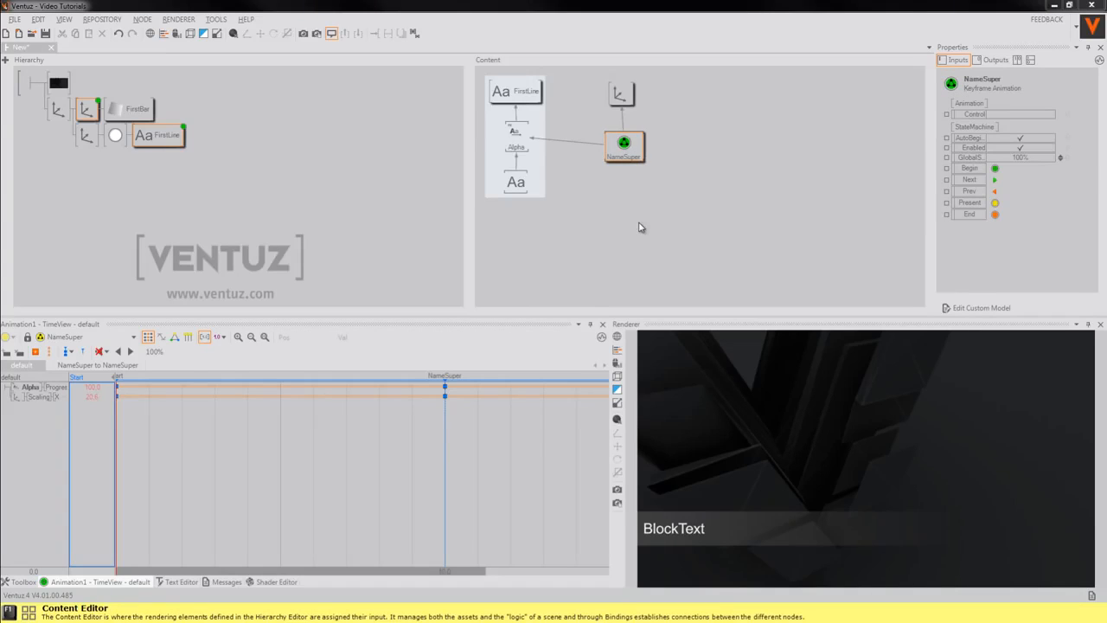
Open the Scene Data Editor and expose the NameSuper node's Control property as a NameSuper entry
{"action": "left_click", "coordinate": [65, 21]}
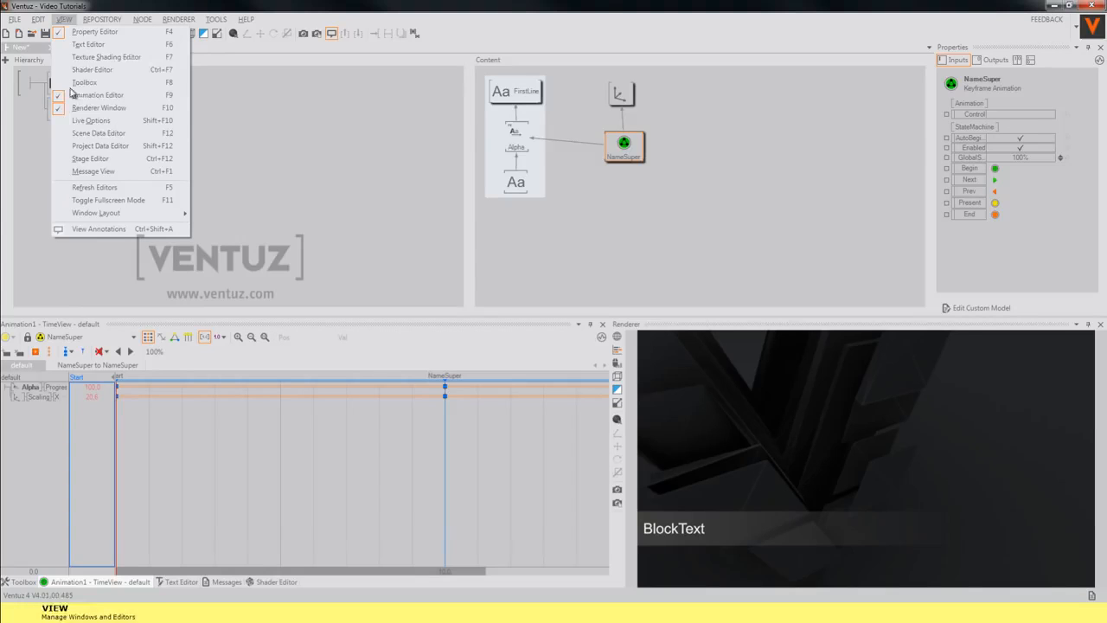
{"action": "left_click", "coordinate": [91, 135]}
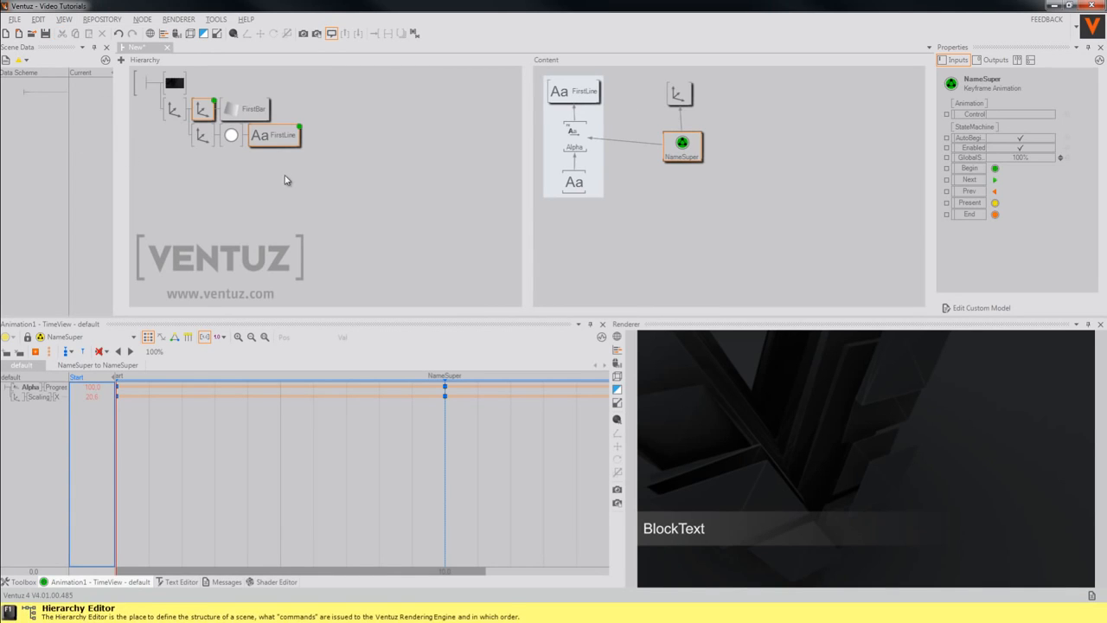
{"action": "left_click", "coordinate": [685, 153]}
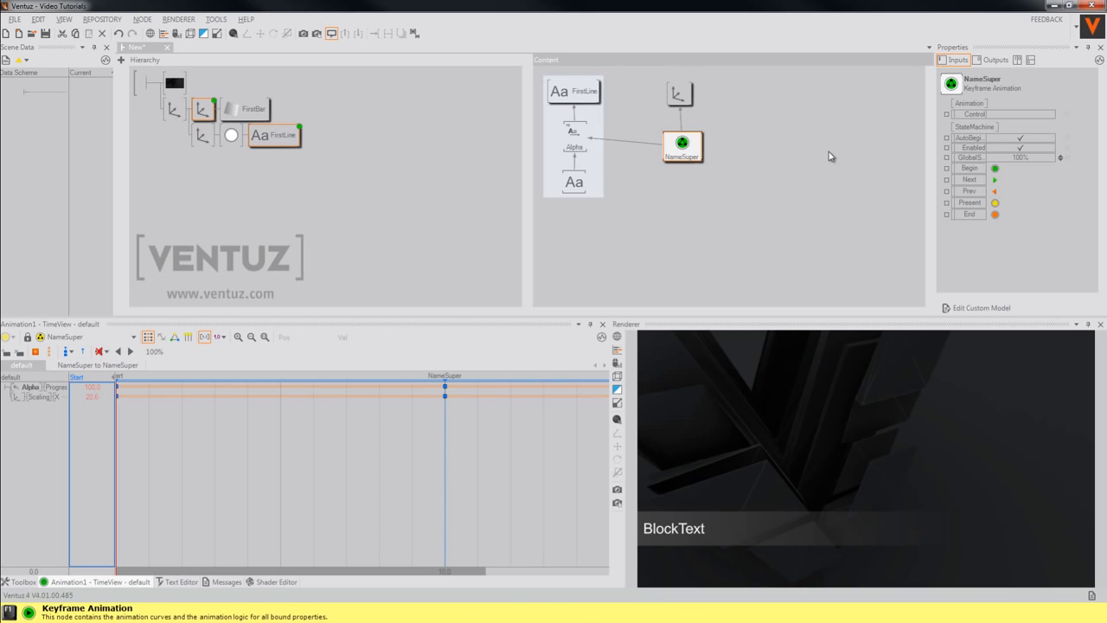
{"action": "left_click_drag", "start_coordinate": [969, 114], "coordinate": [80, 116]}
{"action": "left_click", "coordinate": [332, 164]}
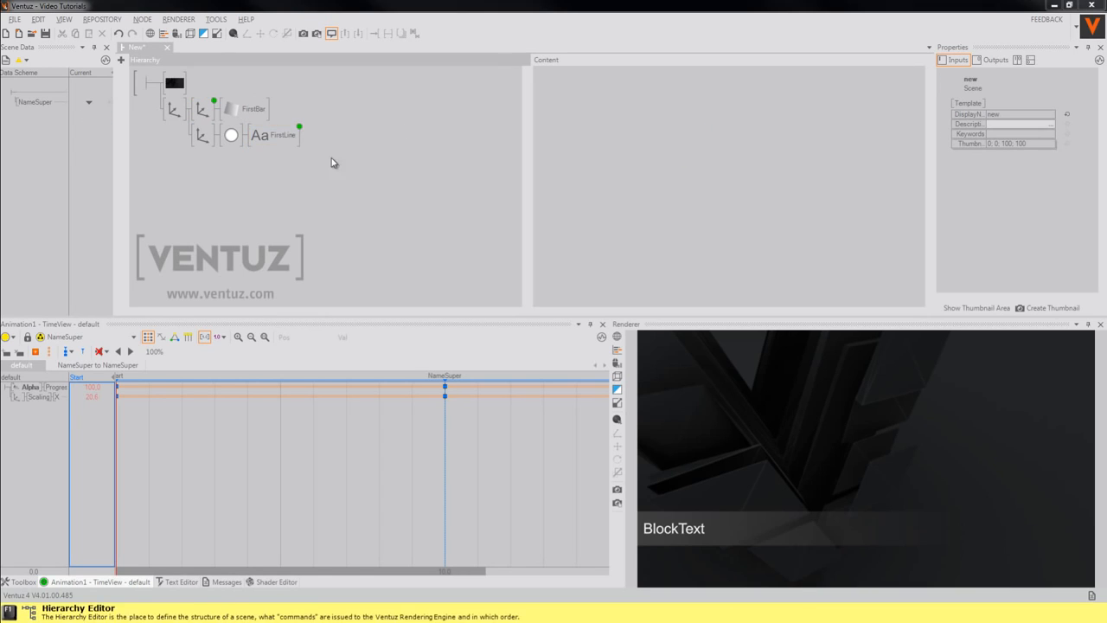
Select the NameSuper animation node and view its Start, NameSuper and End state logic
{"action": "left_click", "coordinate": [277, 138]}
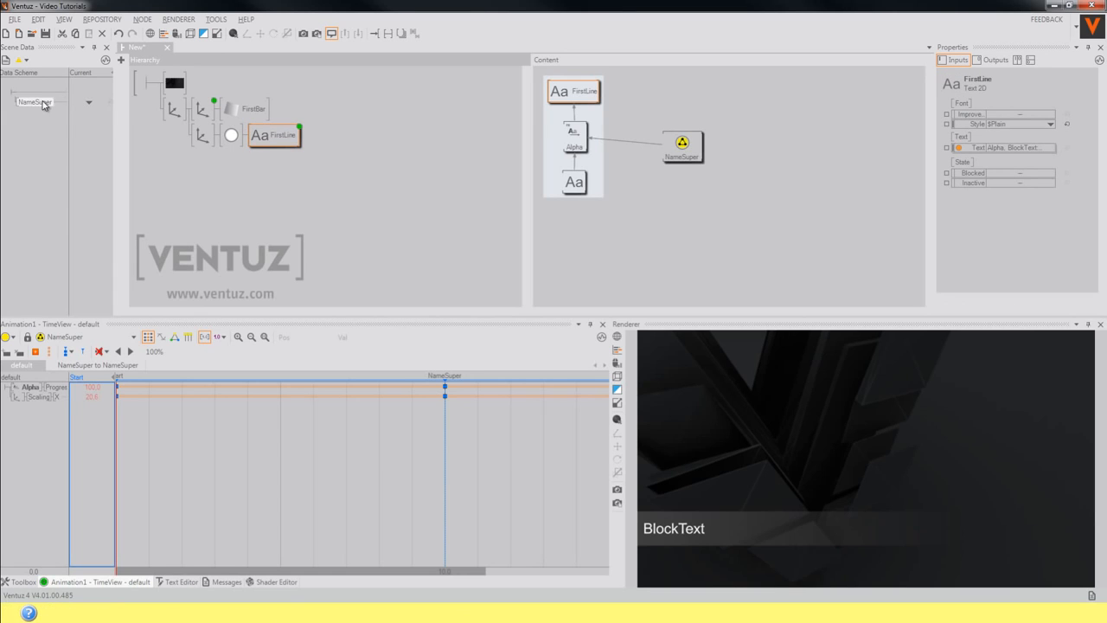
{"action": "left_click", "coordinate": [677, 154]}
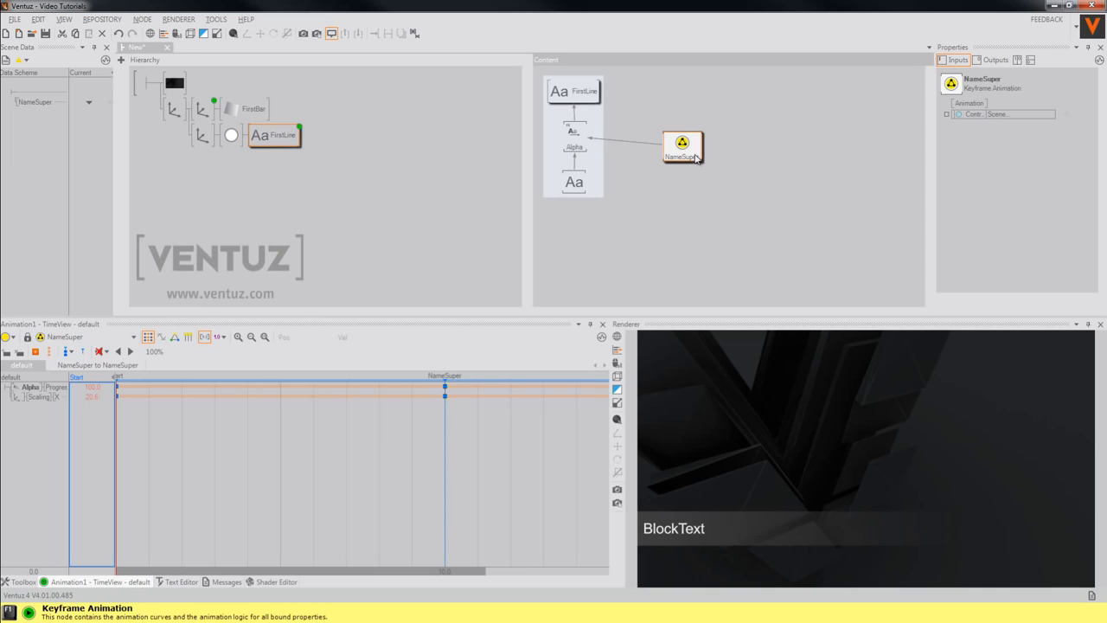
{"action": "left_click", "coordinate": [175, 336]}
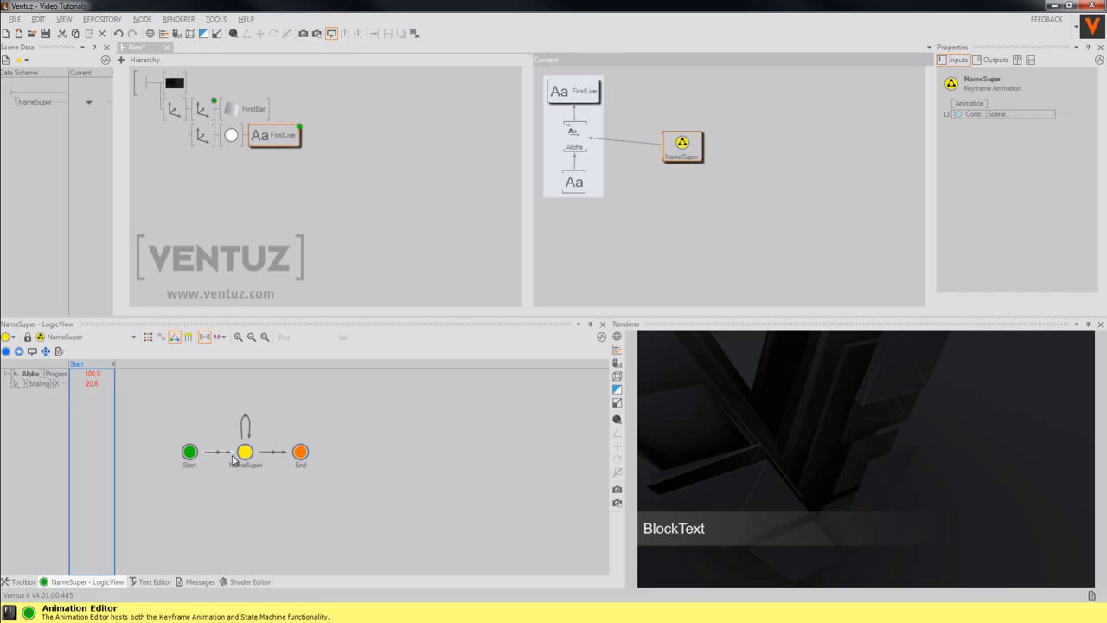
{"action": "left_click", "coordinate": [220, 192]}
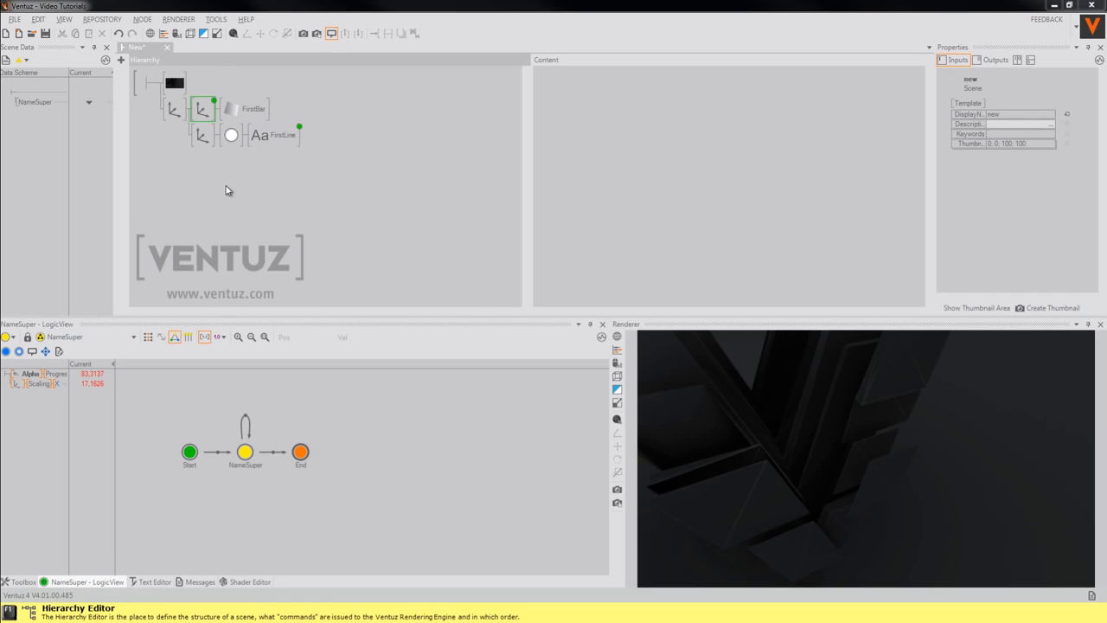
From Scene Data, play the NameSuper state, then Deactivate it to remove the lower third
{"action": "left_click", "coordinate": [90, 103]}
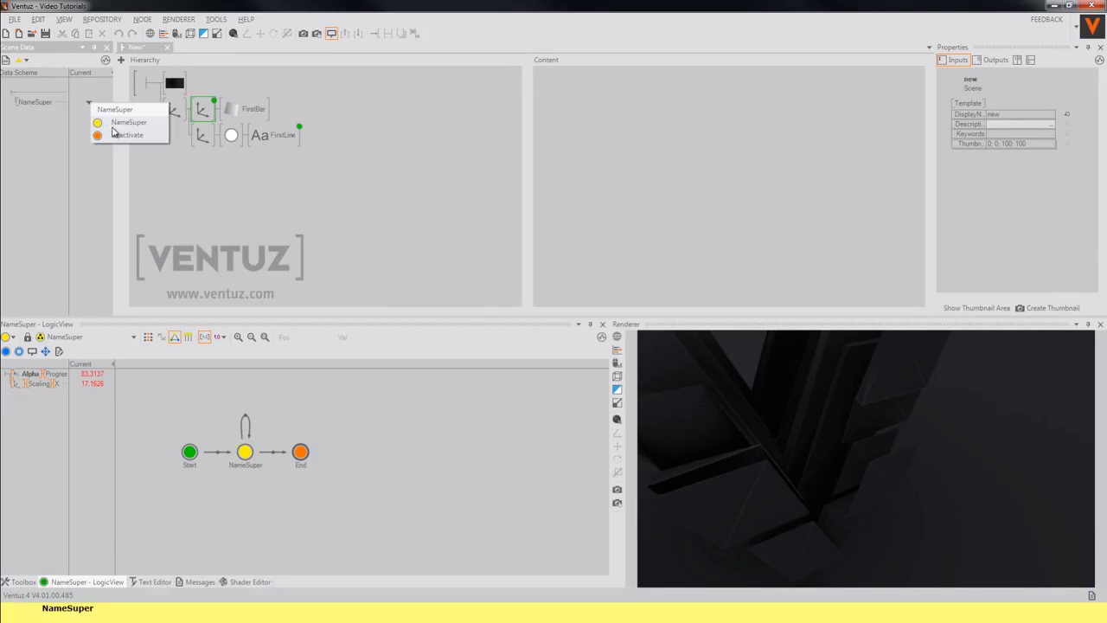
{"action": "left_click", "coordinate": [114, 126]}
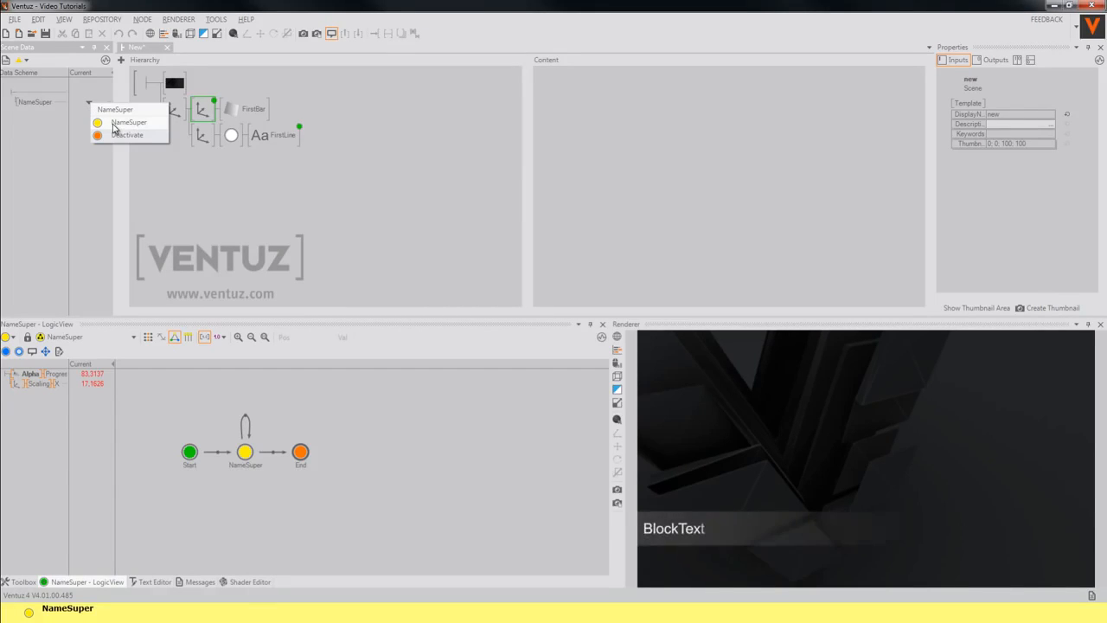
{"action": "left_click", "coordinate": [119, 137]}
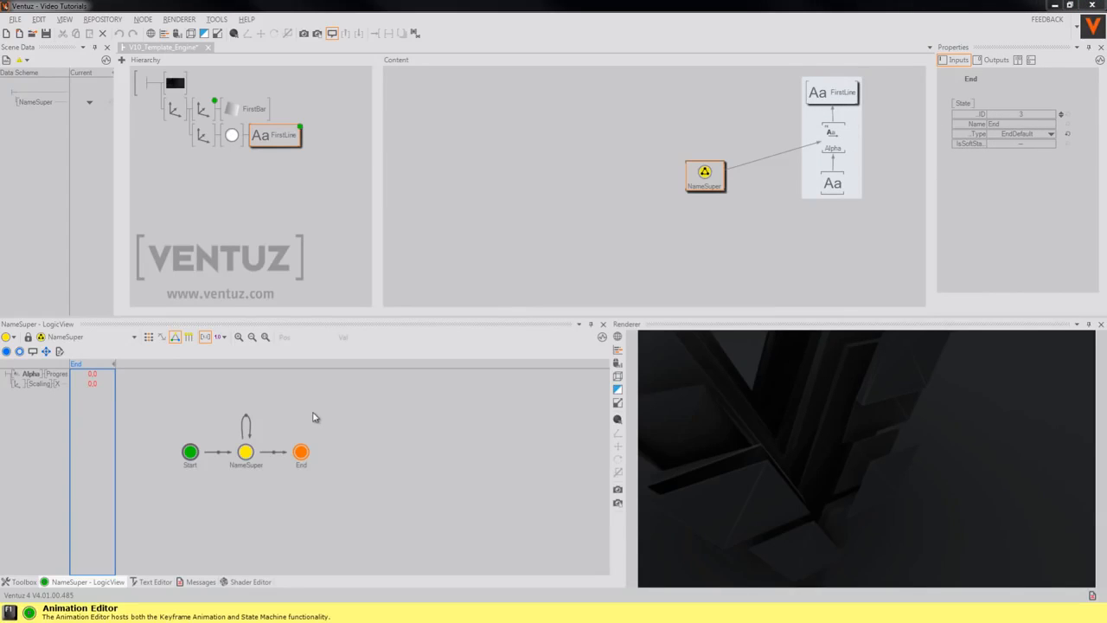
Check the Start, NameSuper and End states, then trigger the transition to play First Line in
{"action": "left_click", "coordinate": [193, 455]}
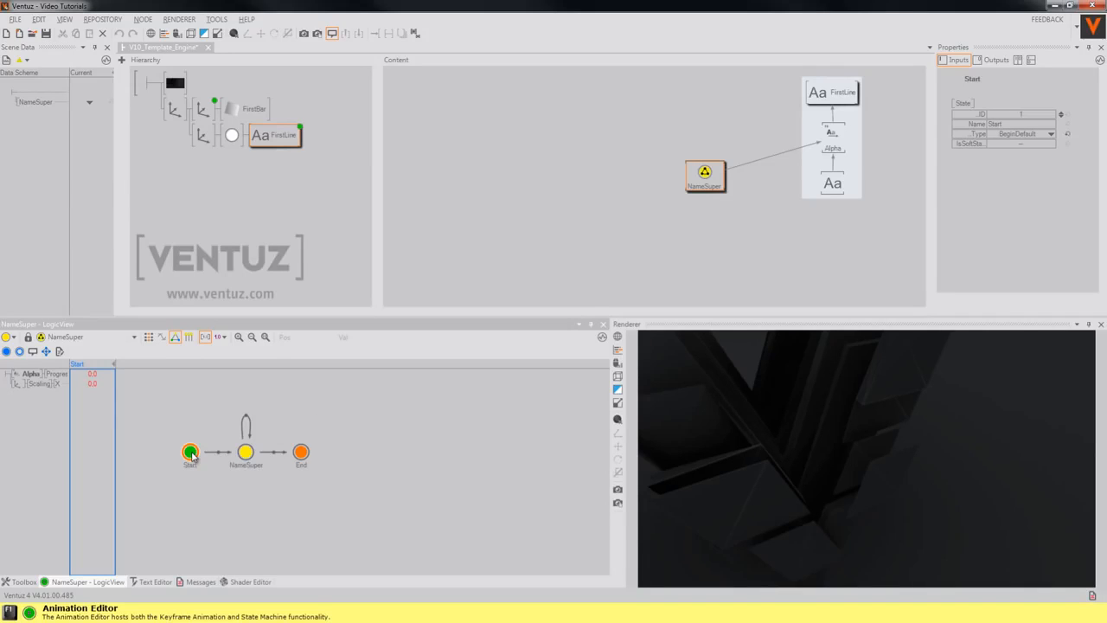
{"action": "left_click", "coordinate": [246, 454]}
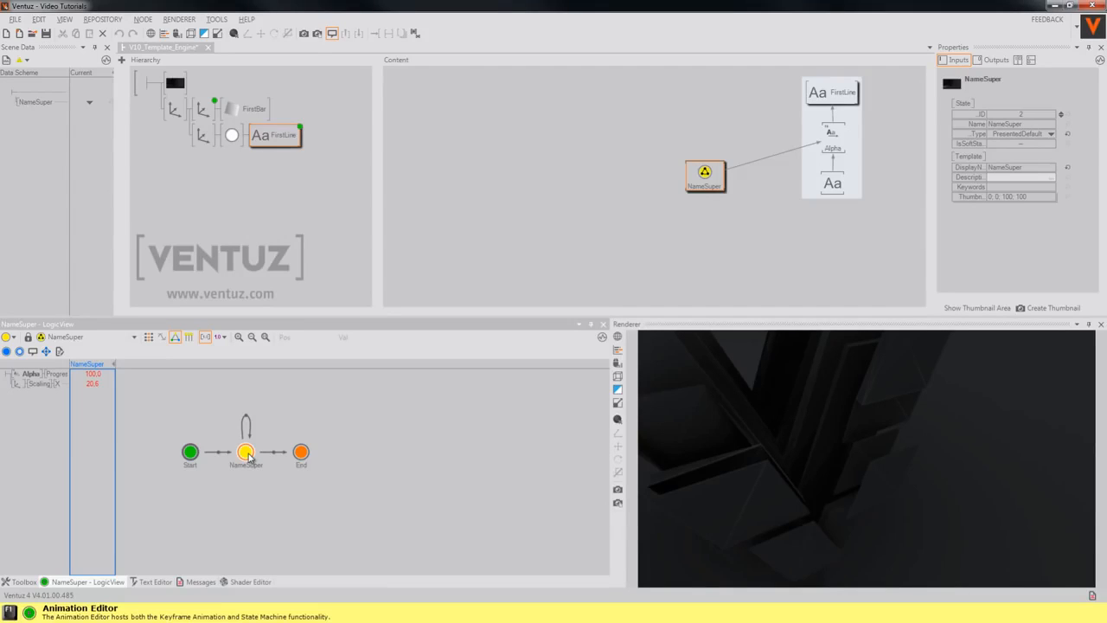
{"action": "left_click", "coordinate": [301, 452]}
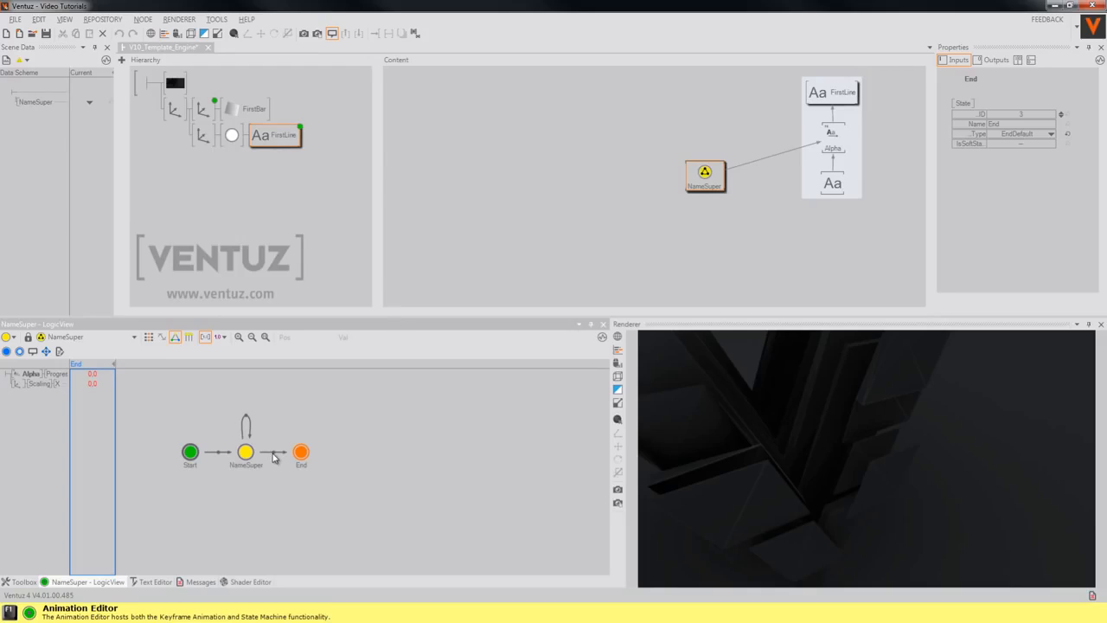
{"action": "left_click", "coordinate": [273, 457]}
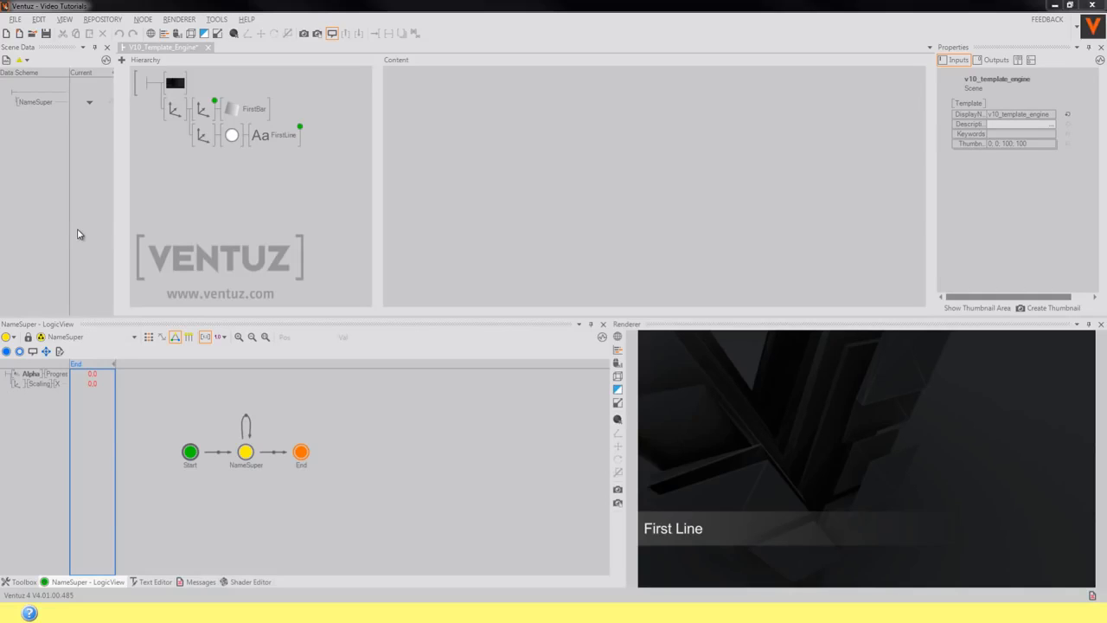
Switch to DataView and expose FirstBar's Color1 as NameSuper template data
{"action": "left_click", "coordinate": [232, 134]}
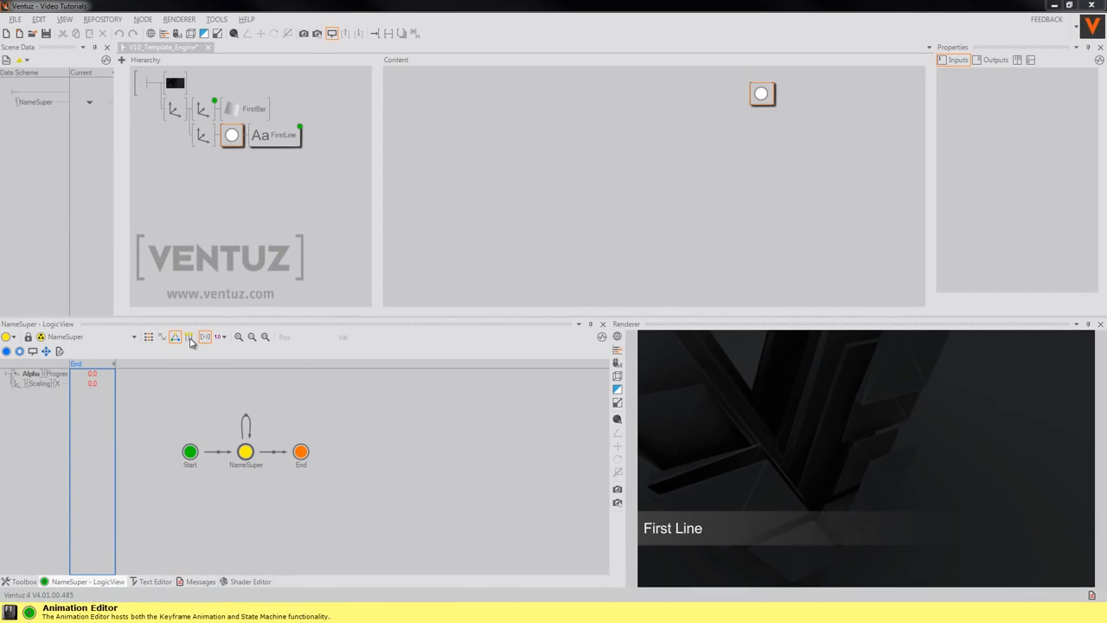
{"action": "left_click", "coordinate": [189, 336]}
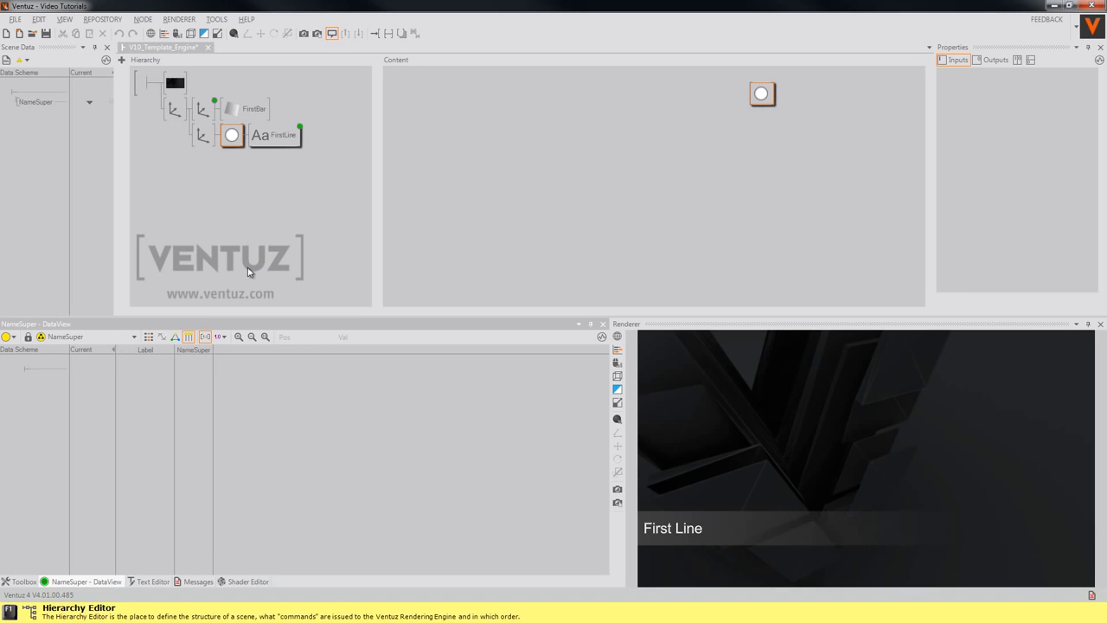
{"action": "left_click", "coordinate": [244, 108]}
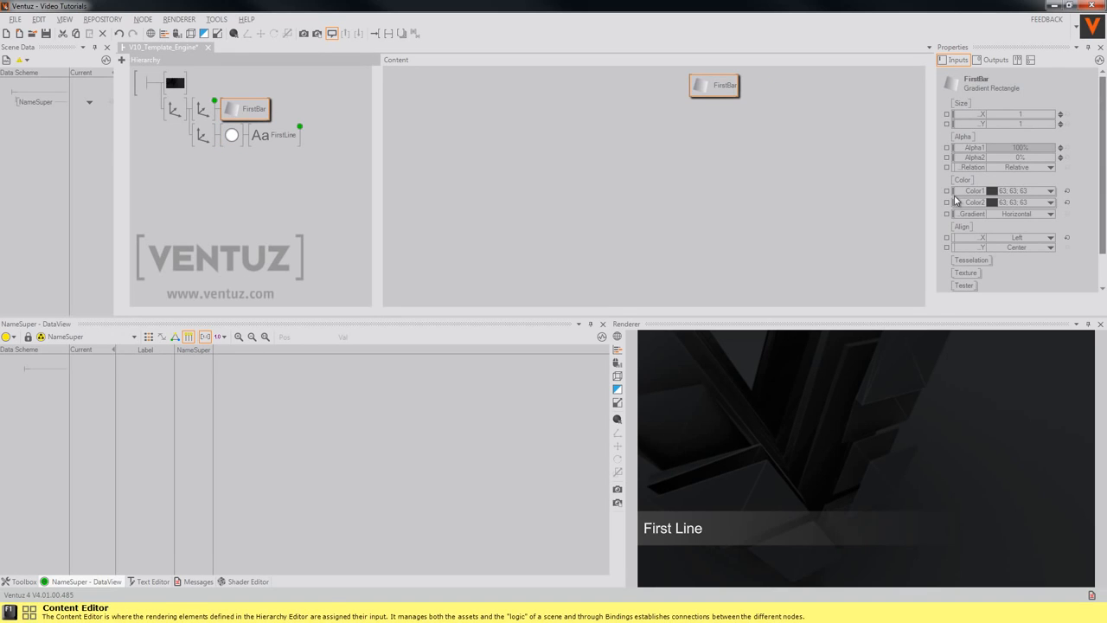
{"action": "left_click_drag", "start_coordinate": [975, 190], "coordinate": [105, 411]}
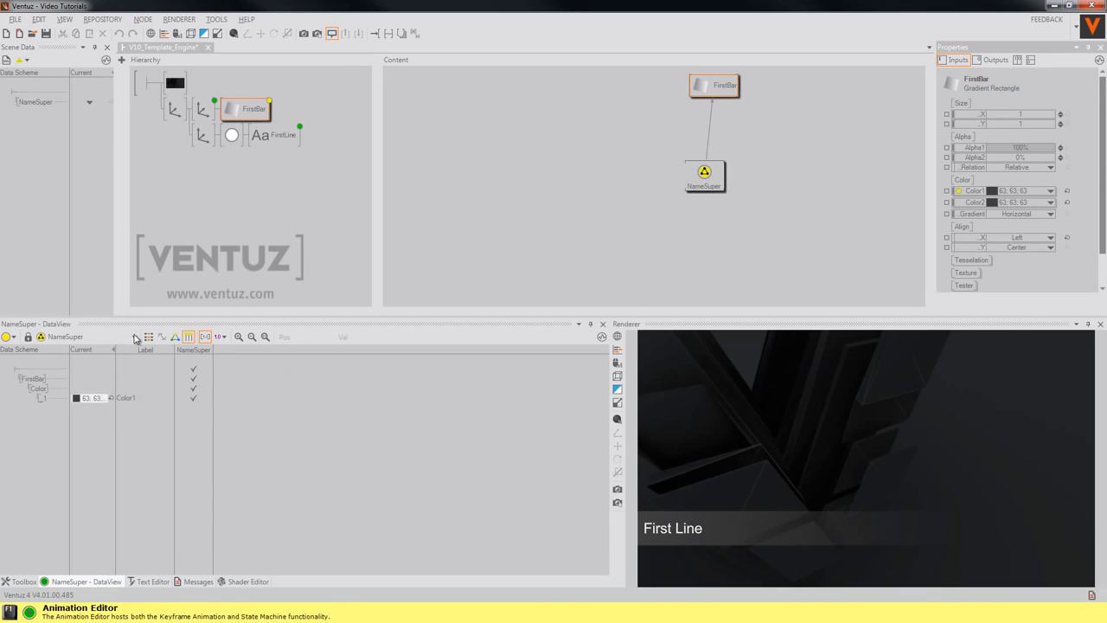
{"action": "left_click", "coordinate": [232, 135]}
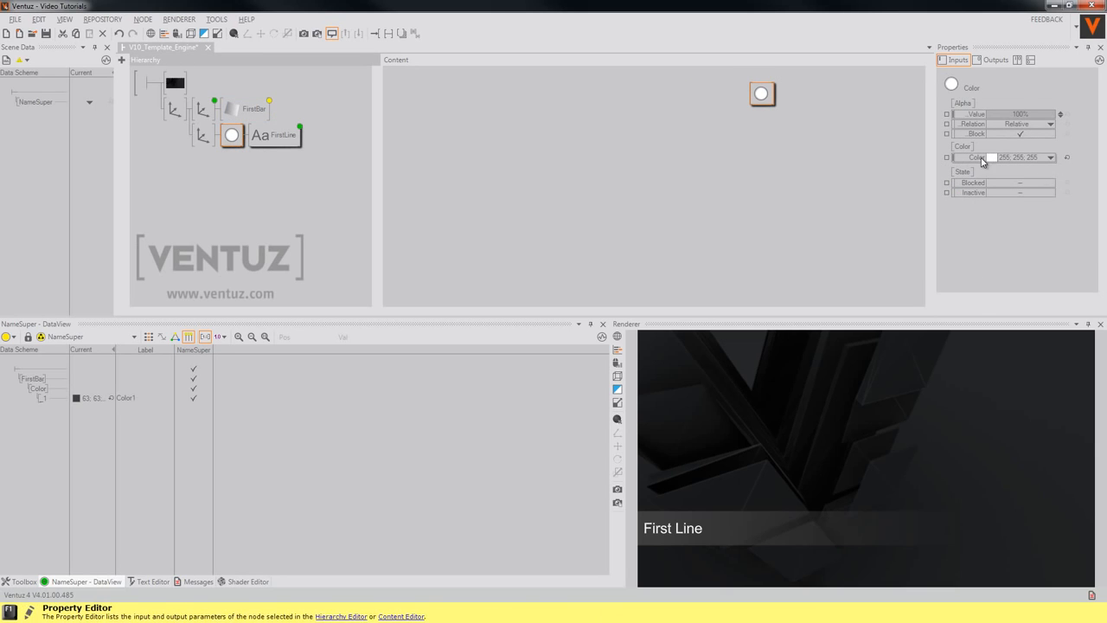
Expose the Color node's colour and the Block Text's Text as template data too
{"action": "left_click_drag", "start_coordinate": [976, 157], "coordinate": [159, 377]}
{"action": "left_click", "coordinate": [275, 135]}
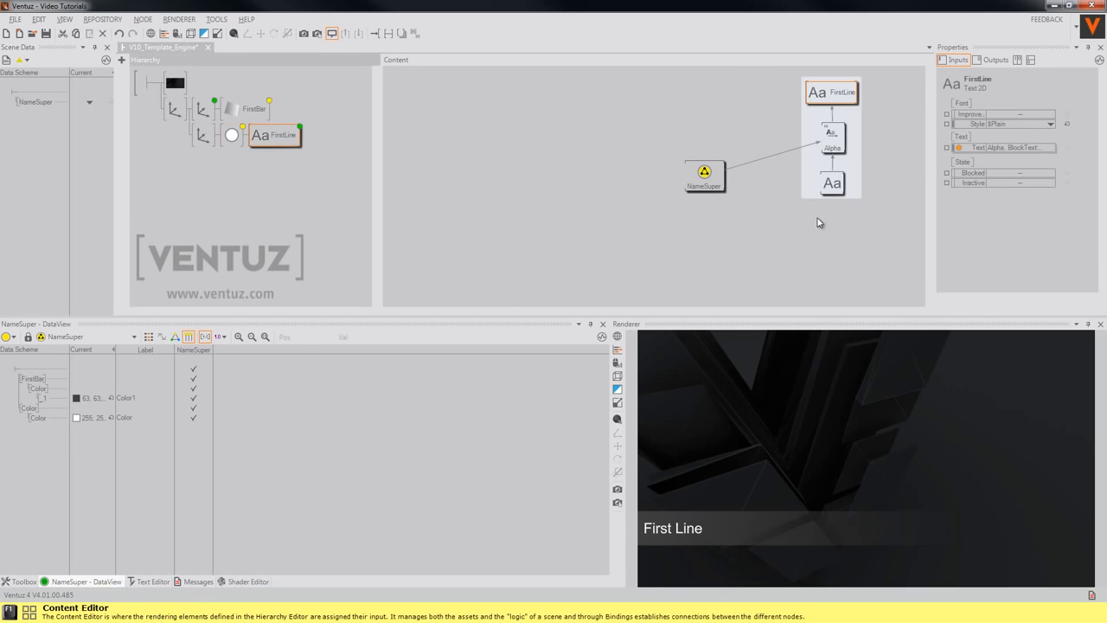
{"action": "left_click", "coordinate": [832, 184]}
{"action": "left_click_drag", "start_coordinate": [976, 262], "coordinate": [96, 469]}
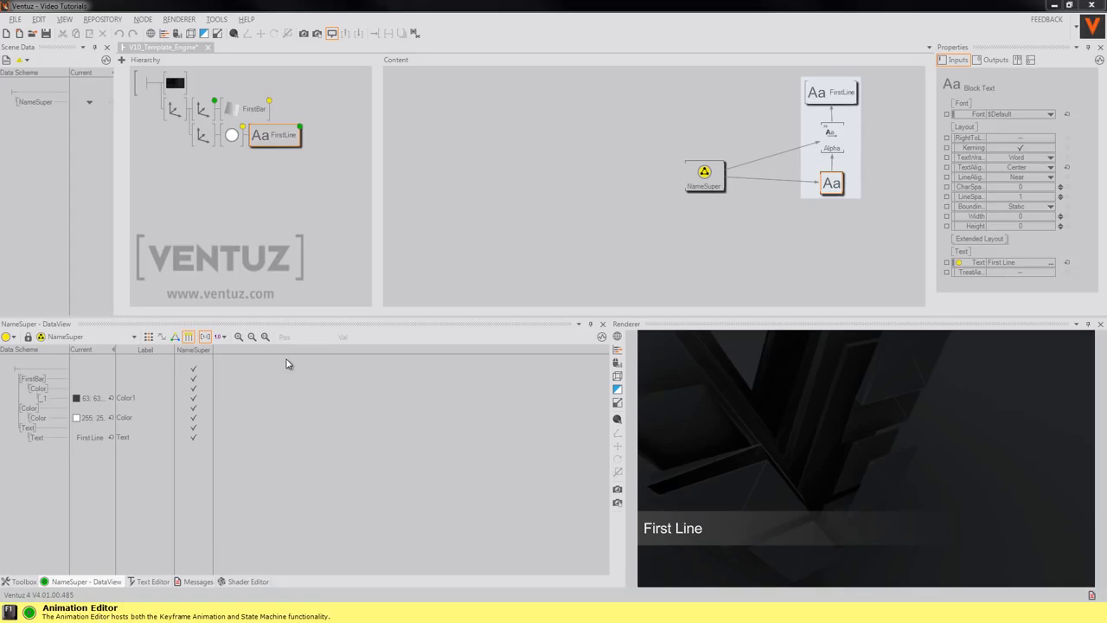
{"action": "left_click", "coordinate": [34, 381]}
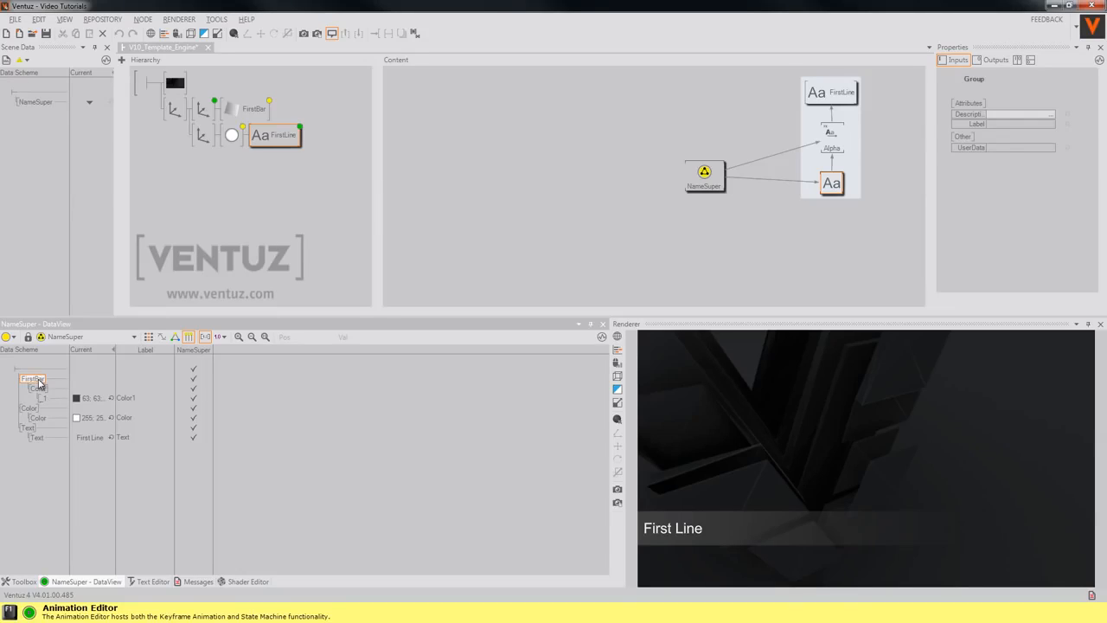
Rename the FirstBar entry to Rectangle and set its colour default to dark grey 63;63;63
{"action": "left_click", "coordinate": [140, 380]}
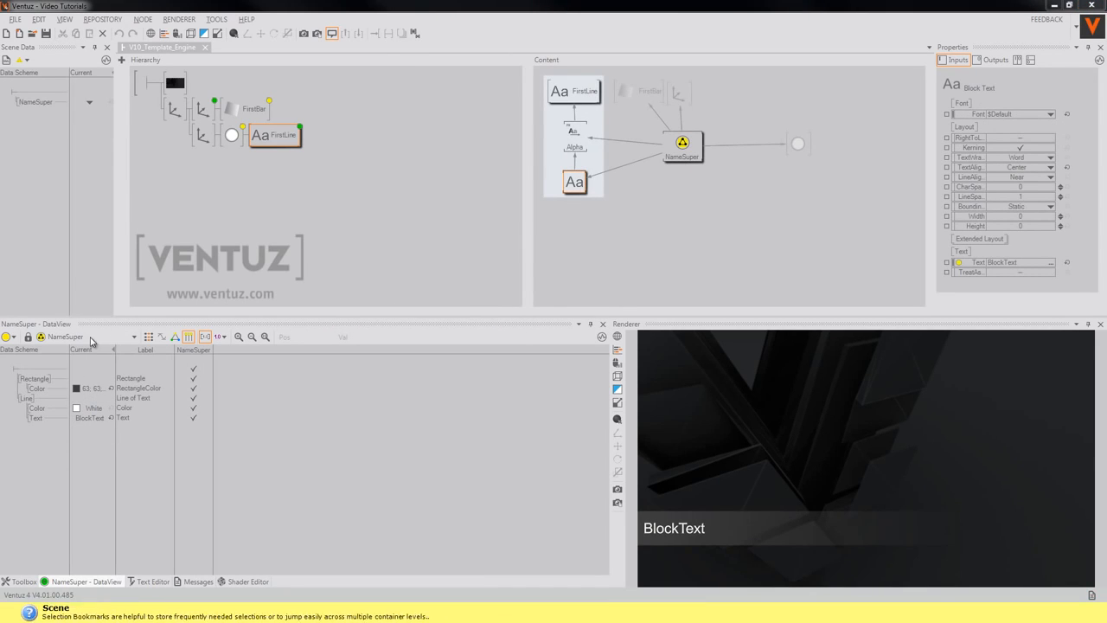
{"action": "left_click", "coordinate": [38, 379]}
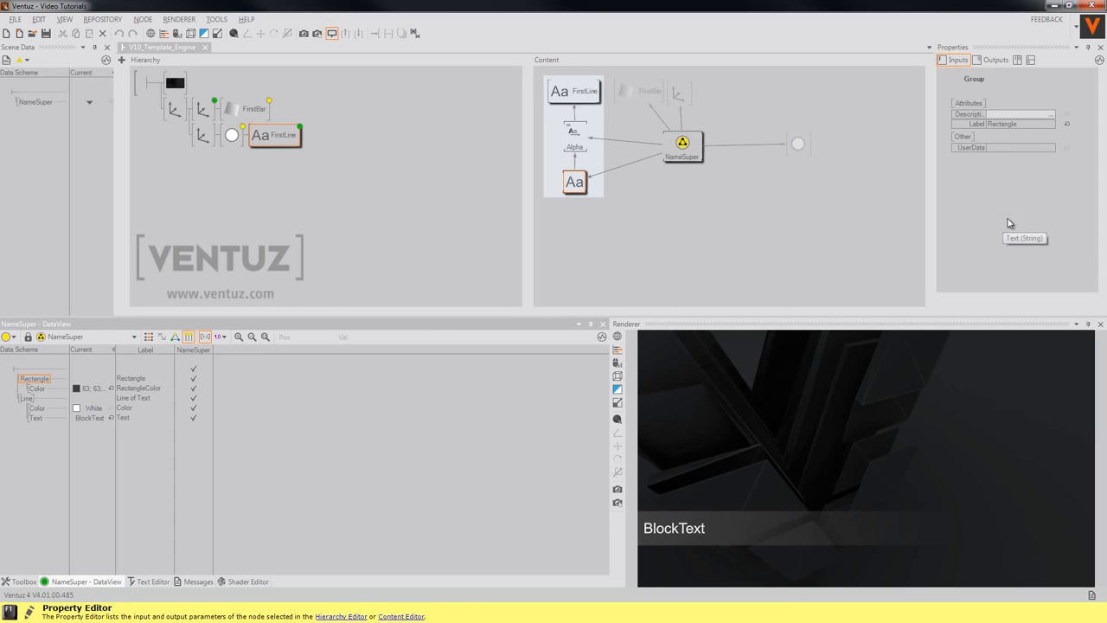
{"action": "left_click", "coordinate": [36, 388]}
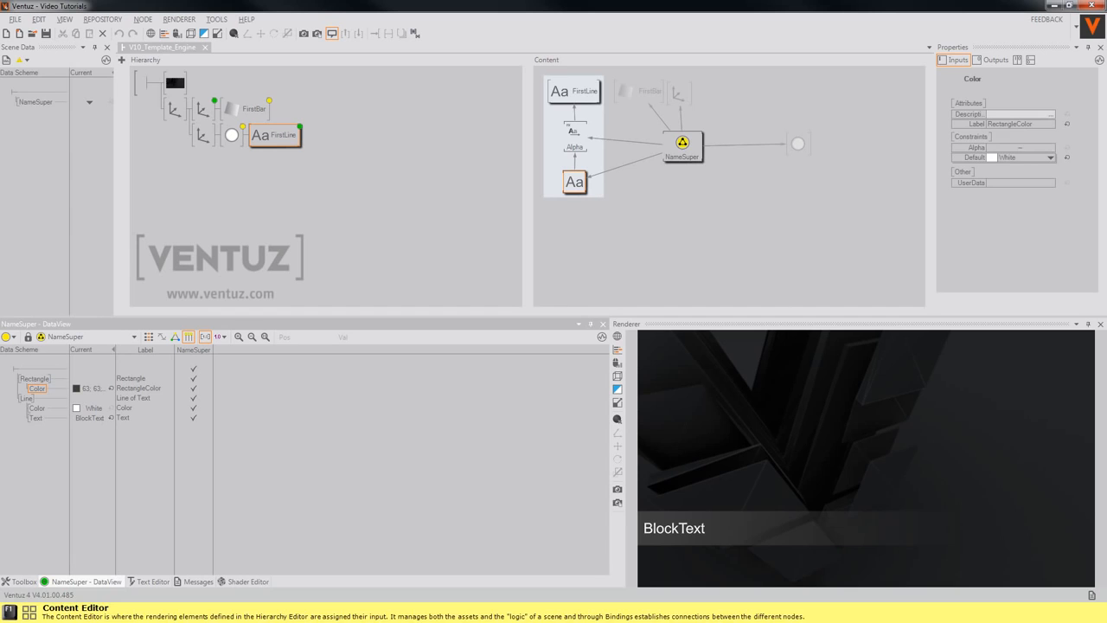
{"action": "left_click", "coordinate": [1051, 158]}
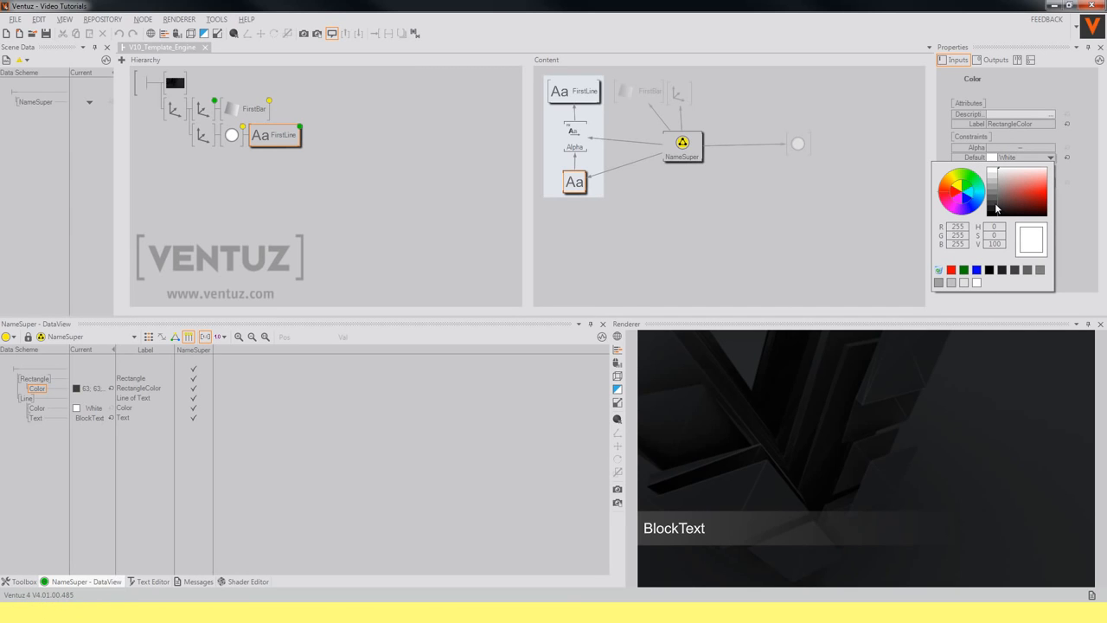
{"action": "left_click", "coordinate": [995, 206]}
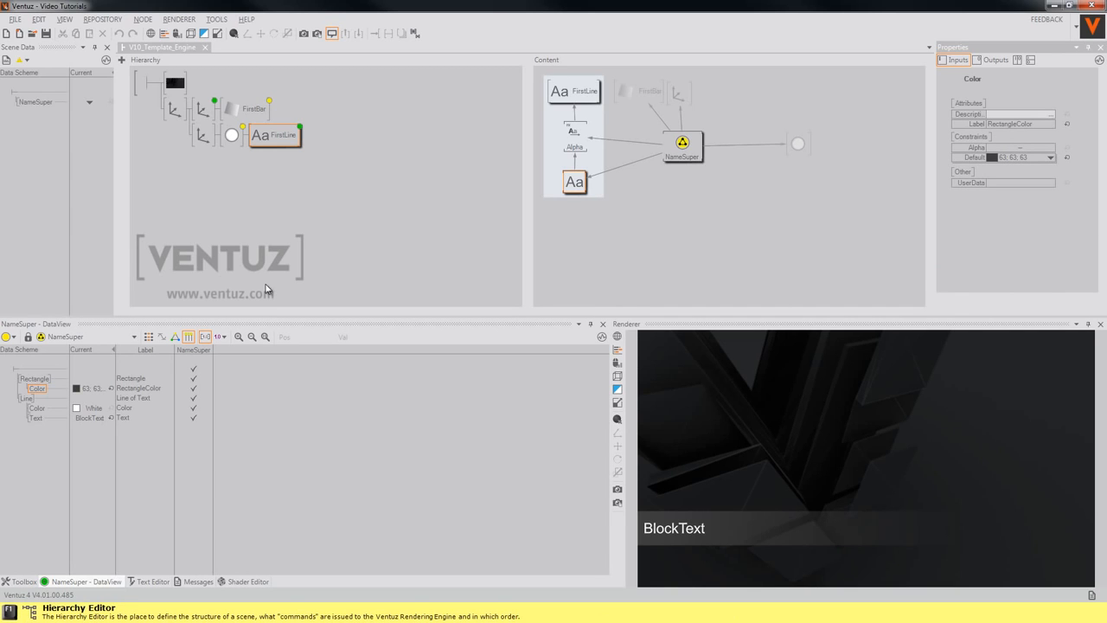
{"action": "left_click", "coordinate": [316, 235]}
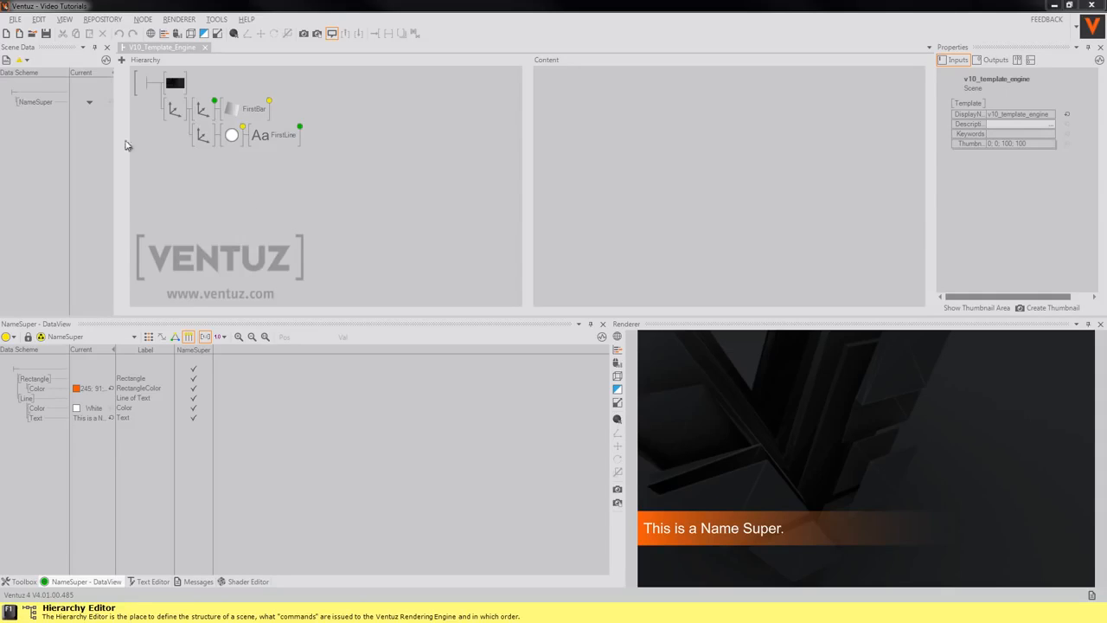
Play NameSuper from the Scene Data Current list, then deactivate it to clear the render
{"action": "left_click", "coordinate": [89, 102]}
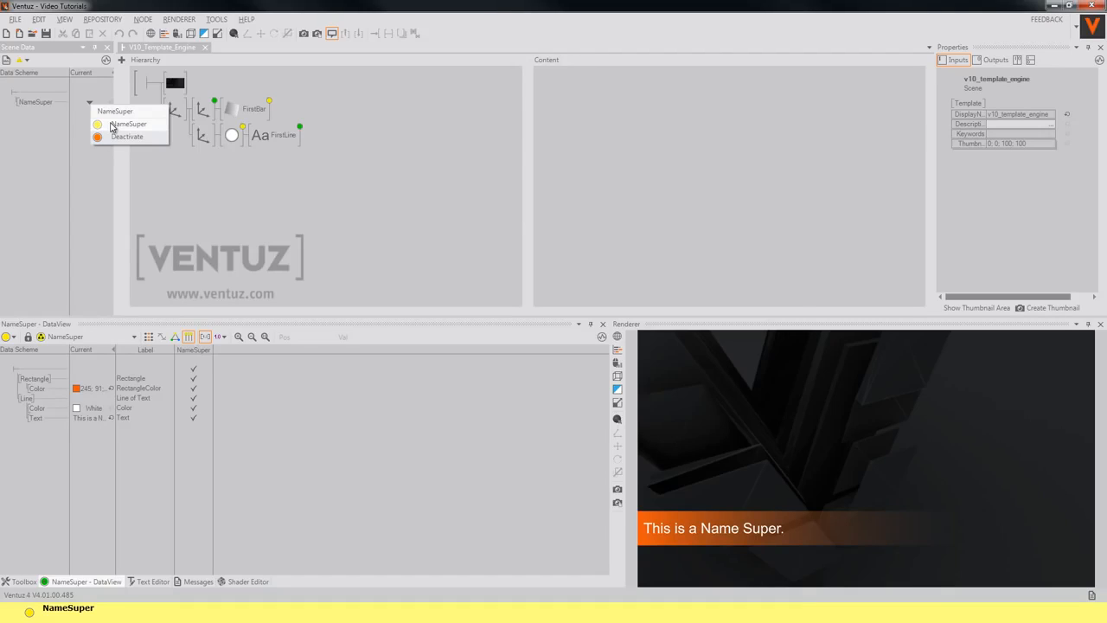
{"action": "left_click", "coordinate": [110, 127]}
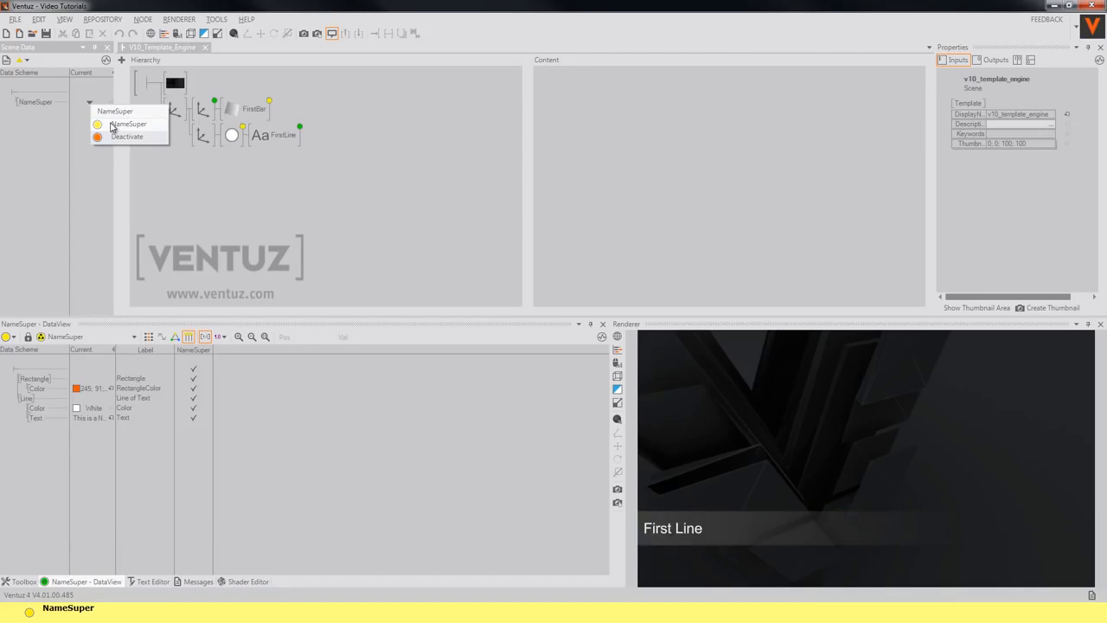
{"action": "left_click", "coordinate": [127, 137]}
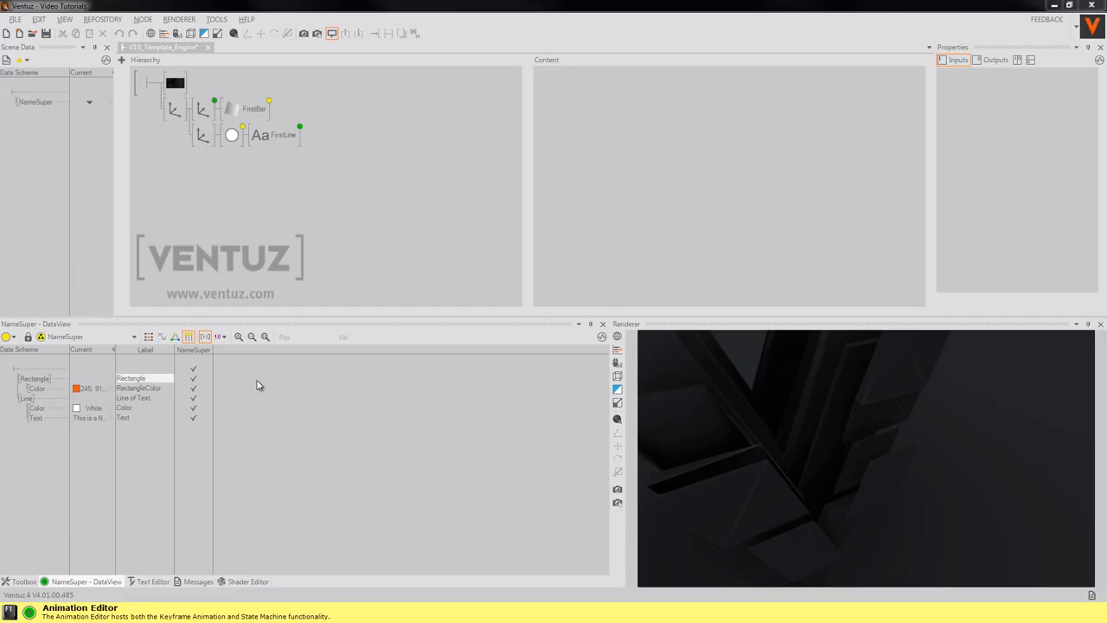
View the keyframe timeline, return to DataView, and replay NameSuper showing First Line
{"action": "left_click", "coordinate": [149, 337]}
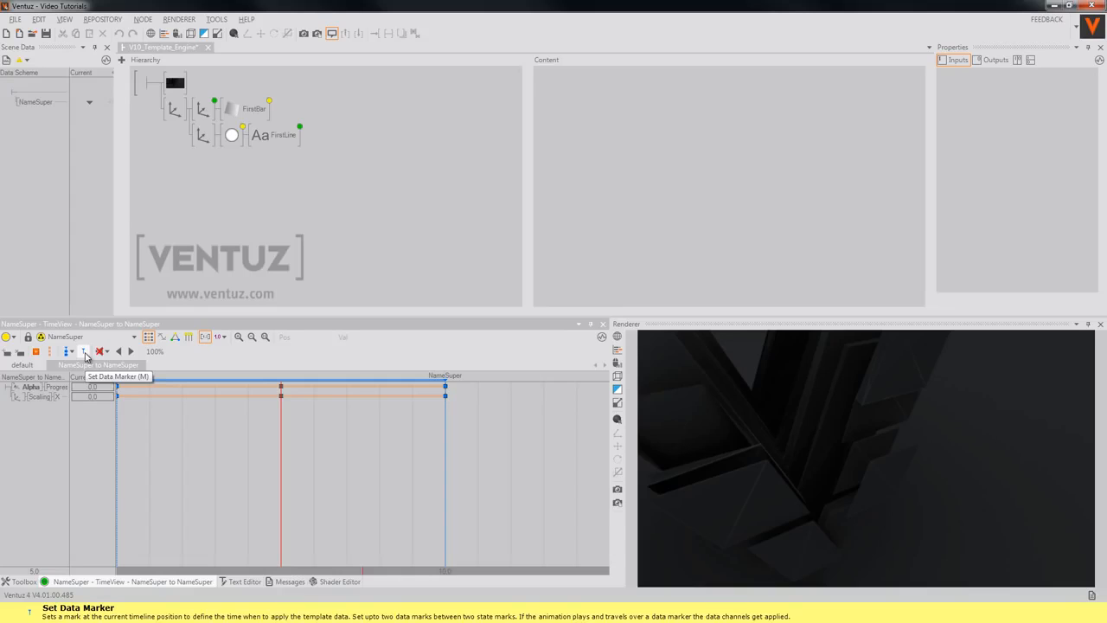
{"action": "left_click", "coordinate": [344, 235]}
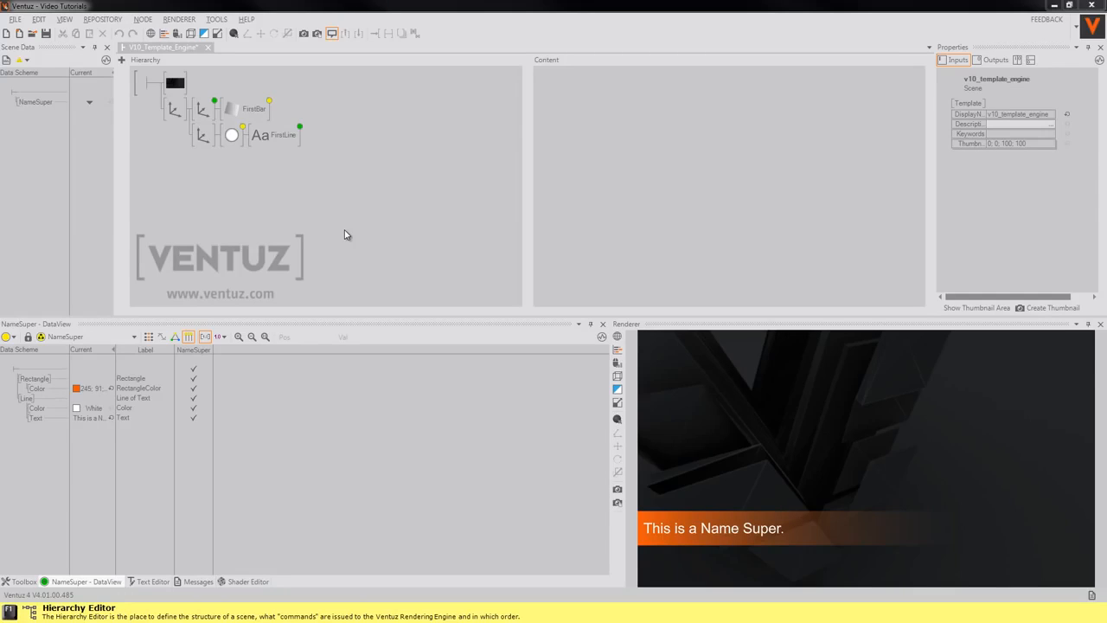
{"action": "left_click", "coordinate": [89, 102]}
{"action": "left_click", "coordinate": [115, 126]}
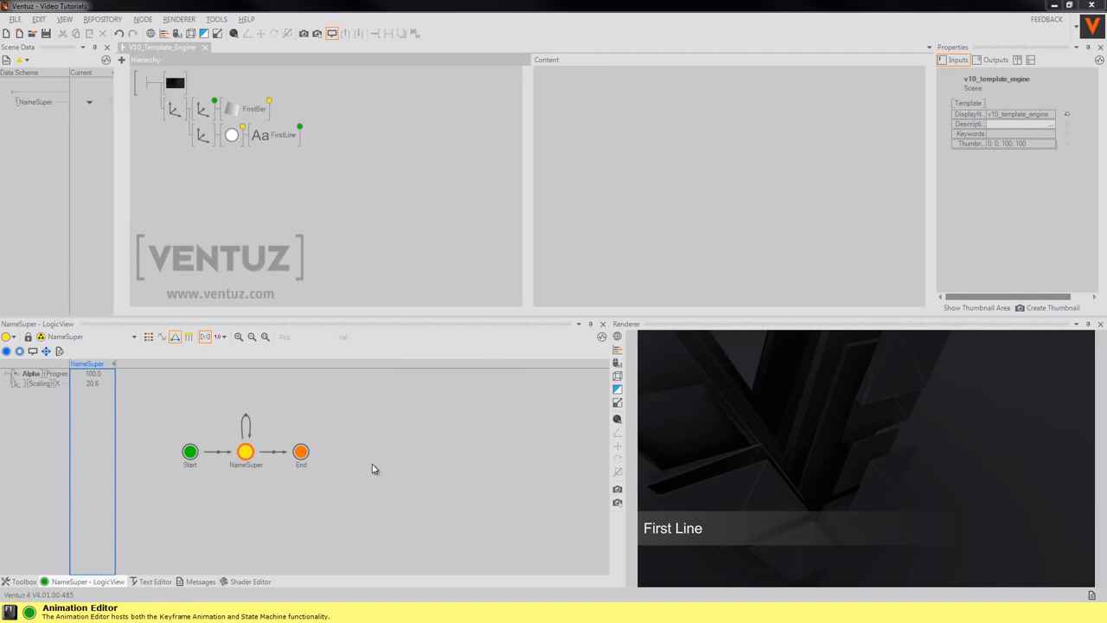
{"action": "left_click", "coordinate": [246, 456]}
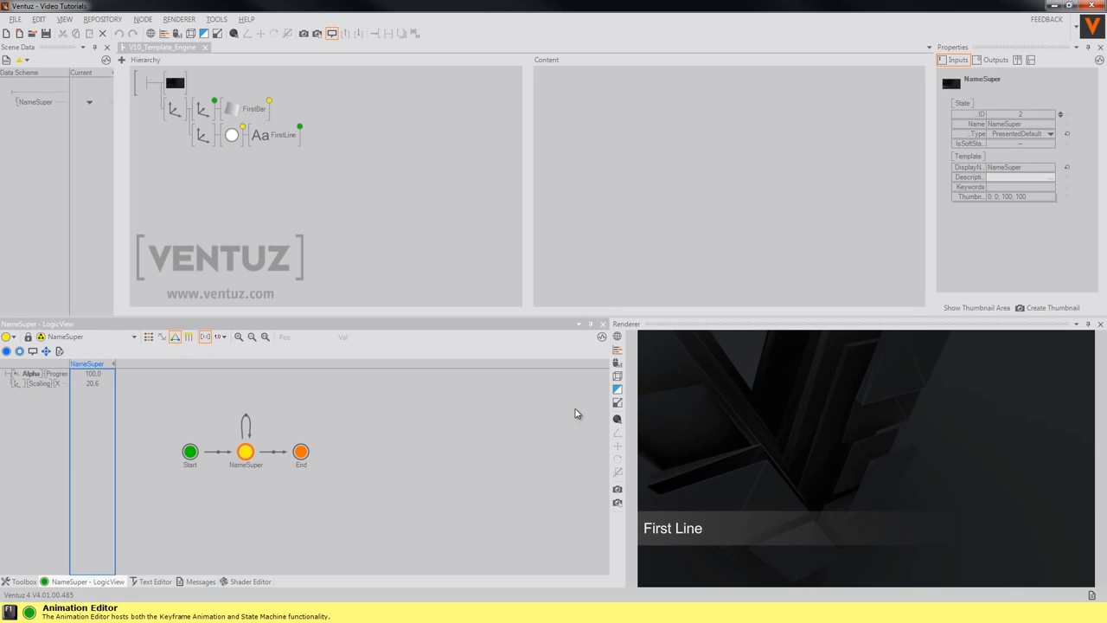
{"action": "left_click", "coordinate": [972, 200]}
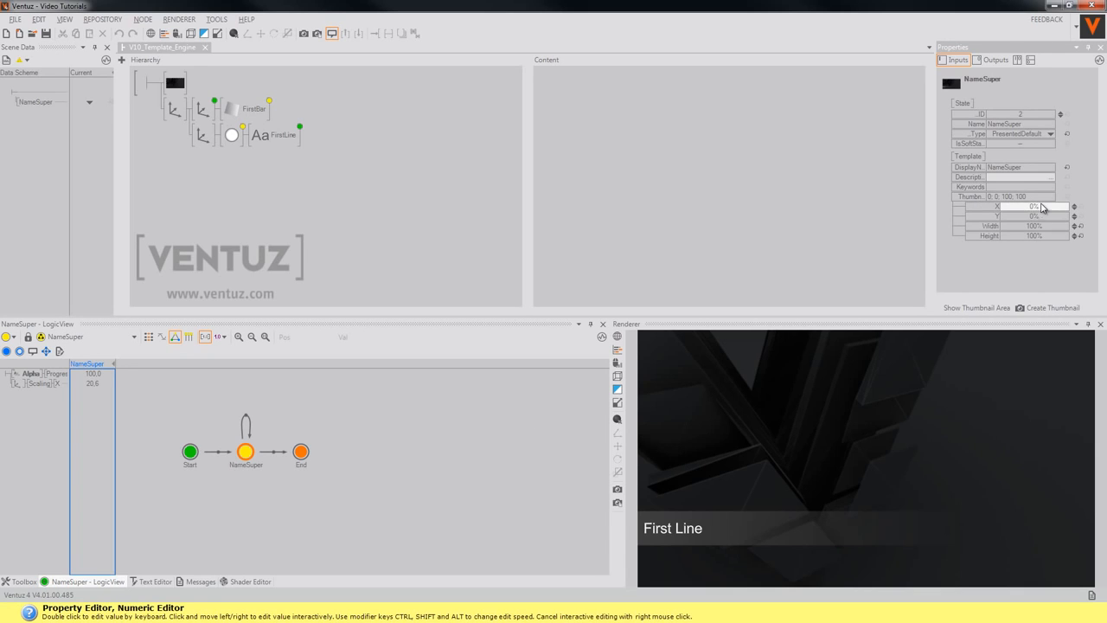
{"action": "left_click", "coordinate": [976, 310]}
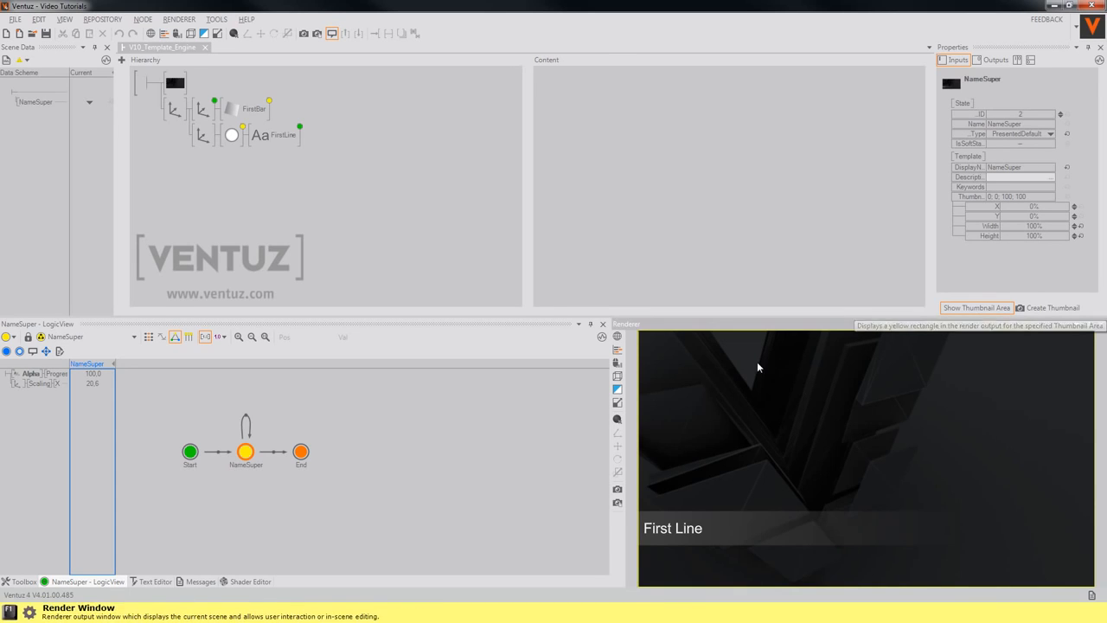
{"action": "left_click", "coordinate": [977, 308]}
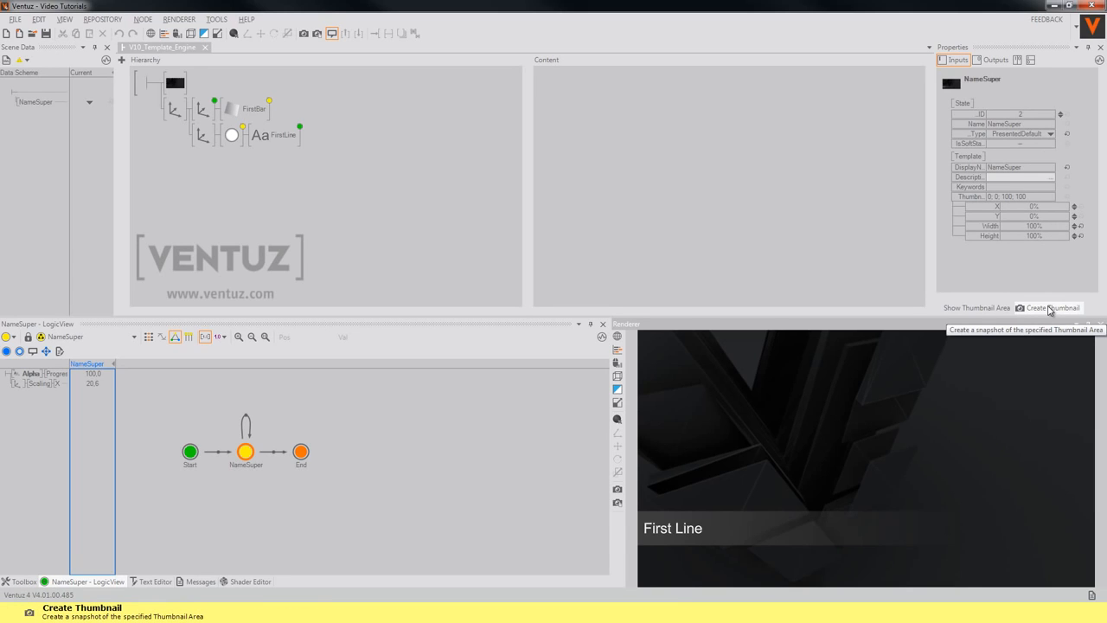
{"action": "left_click", "coordinate": [321, 231]}
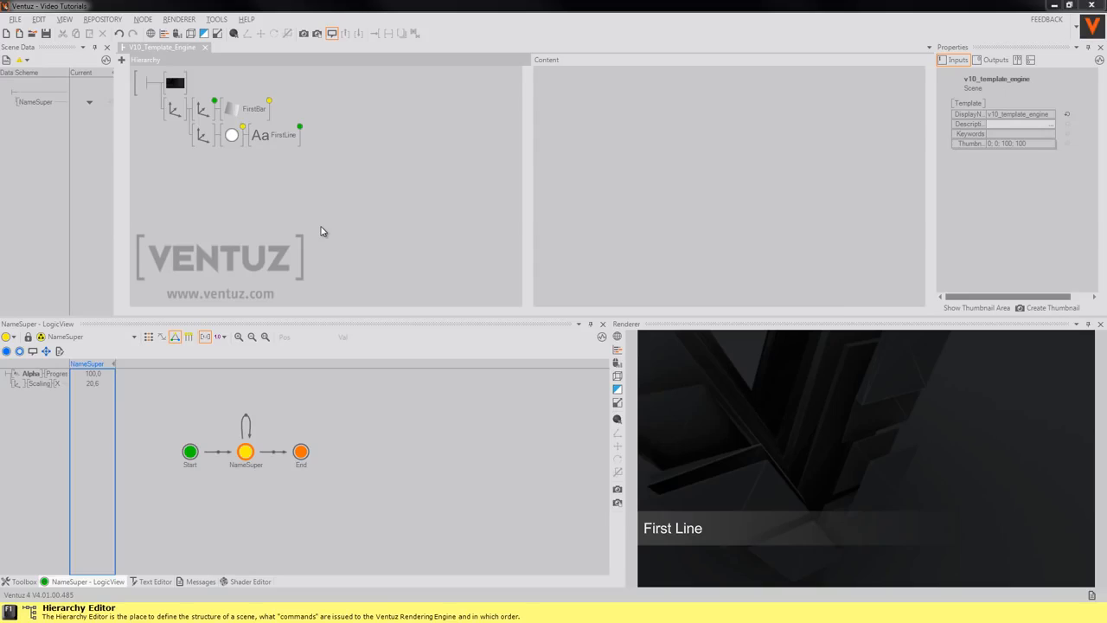
{"action": "left_click", "coordinate": [703, 453]}
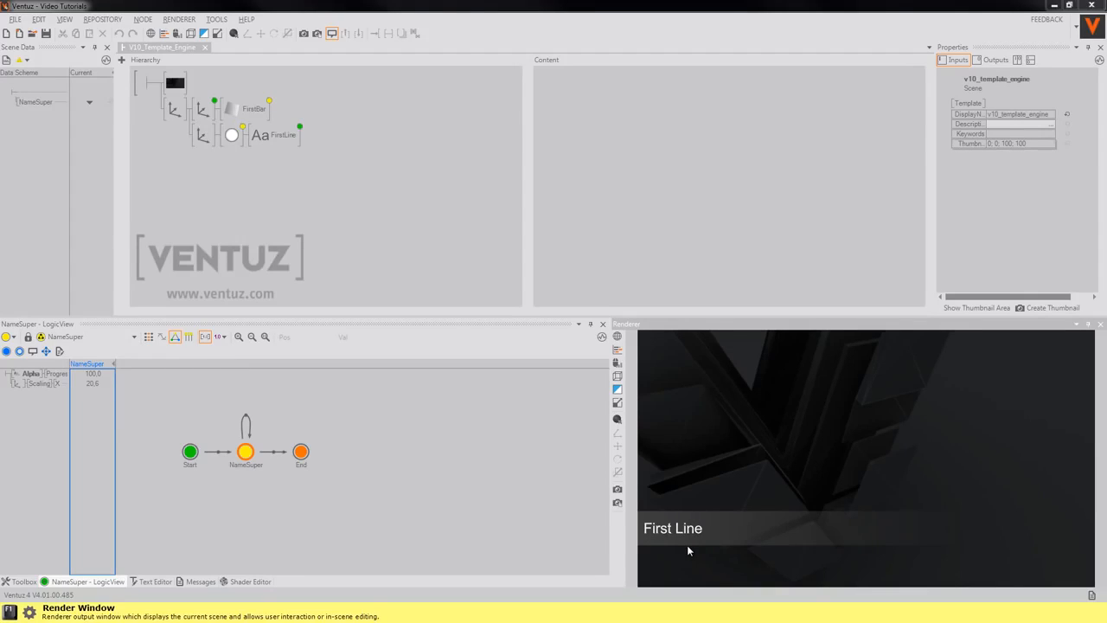
{"action": "left_click", "coordinate": [313, 228]}
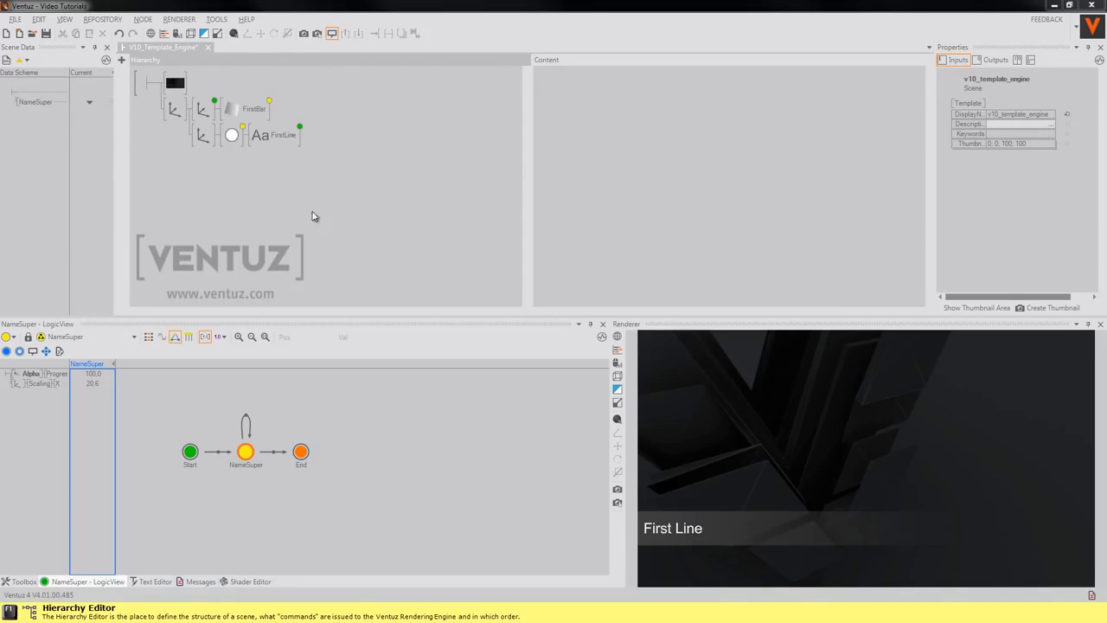
Ctrl-drag the top Axis node to copy the name-super branch and select its SecondLine animation
{"action": "left_click", "coordinate": [179, 116]}
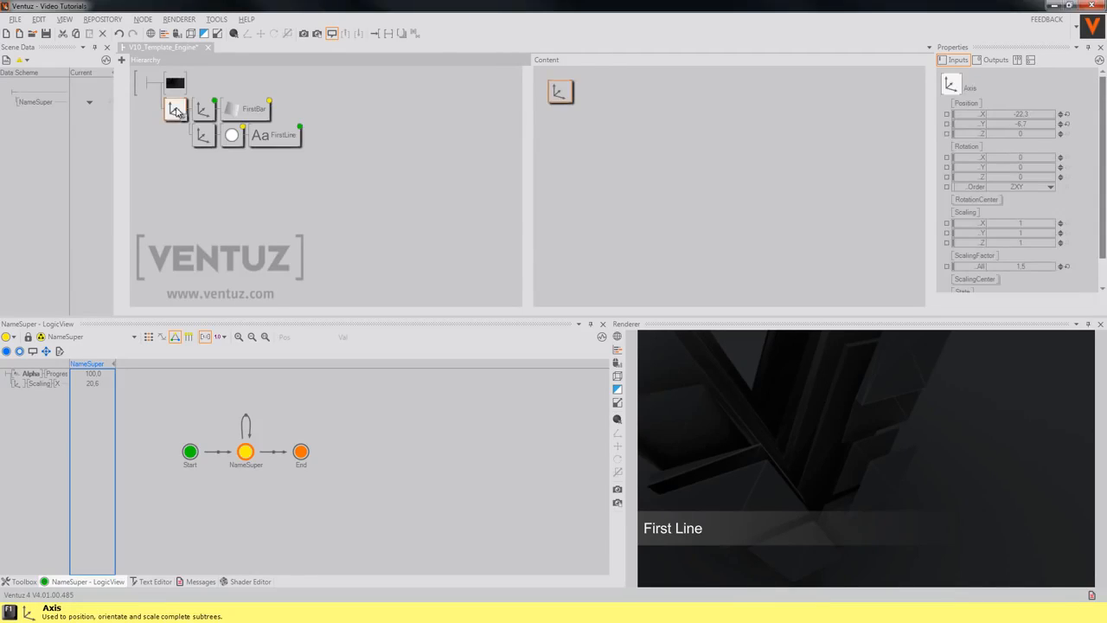
{"action": "left_click_drag", "start_coordinate": [179, 115], "coordinate": [177, 121], "text": "ctrl"}
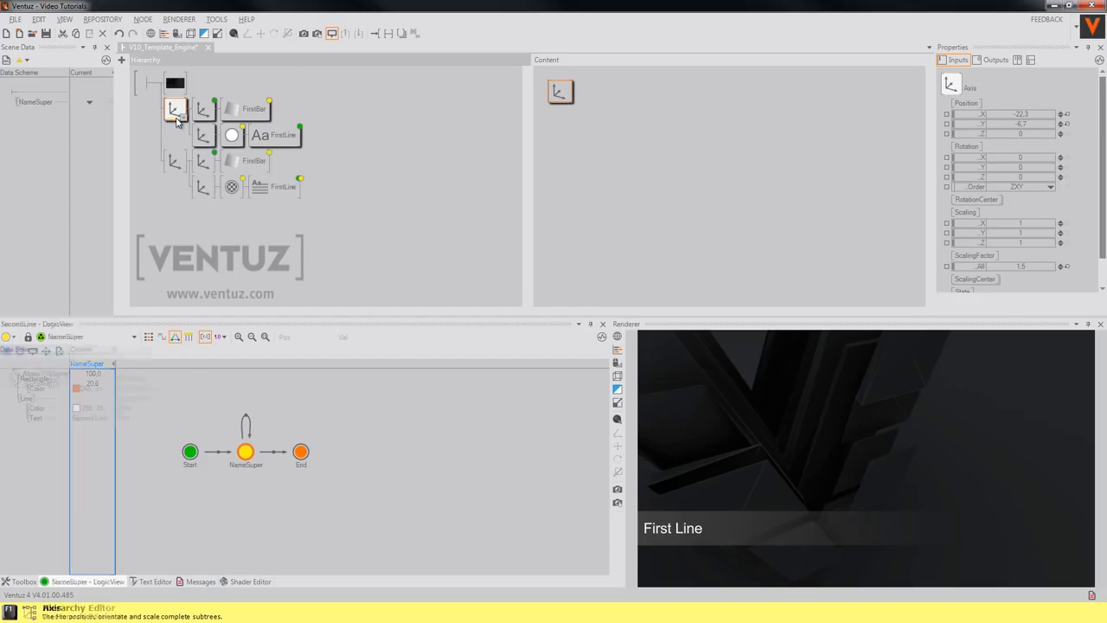
{"action": "left_click", "coordinate": [205, 161]}
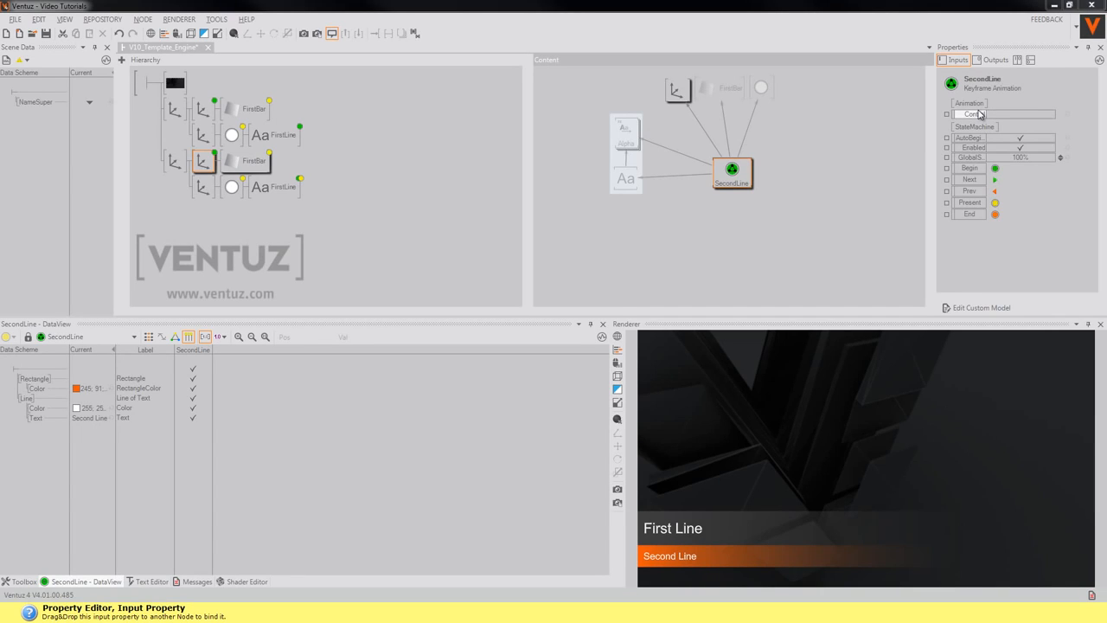
Bind SecondLine's Control input to the NameSuper animation and expose it in NameSuper's template data
{"action": "left_click", "coordinate": [341, 243]}
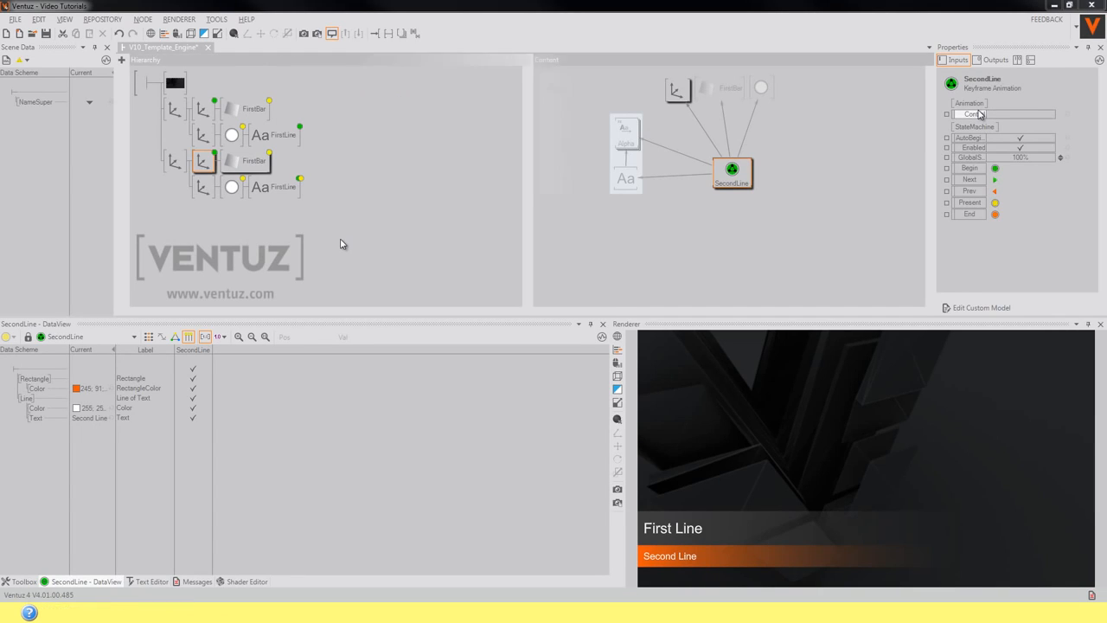
{"action": "left_click", "coordinate": [202, 109], "text": "ctrl"}
{"action": "left_click", "coordinate": [677, 171]}
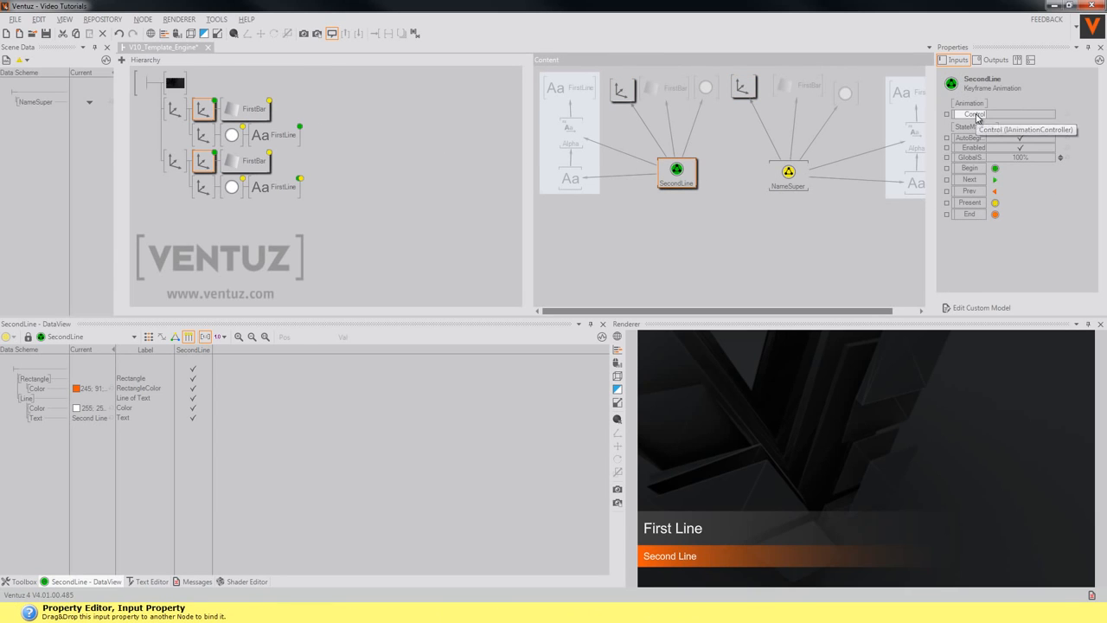
{"action": "left_click_drag", "start_coordinate": [976, 116], "coordinate": [796, 167]}
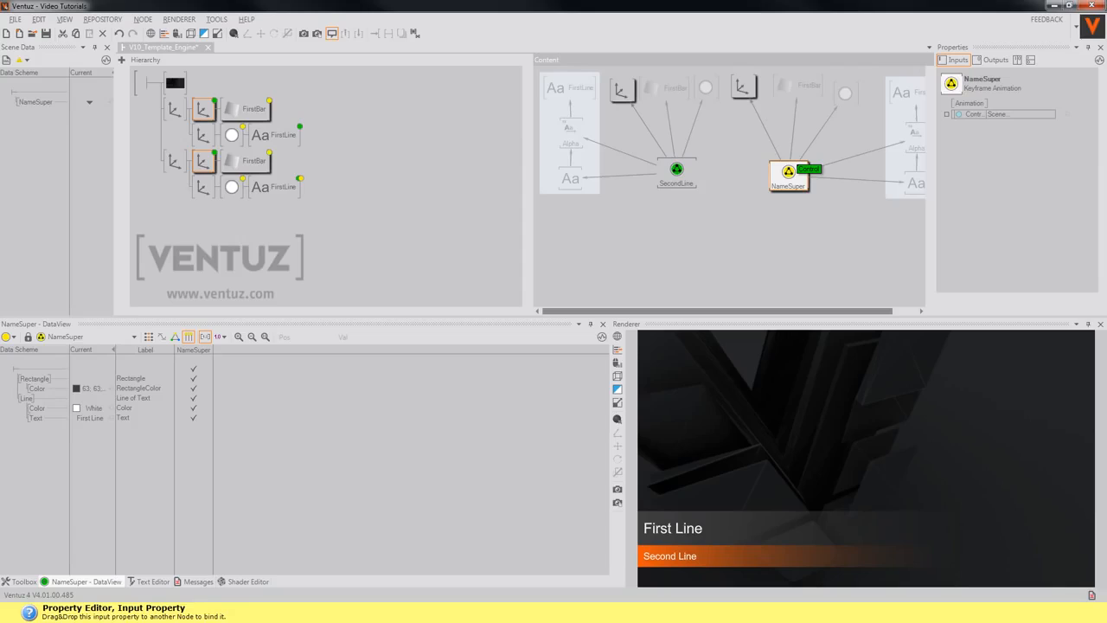
{"action": "left_click_drag", "start_coordinate": [810, 169], "coordinate": [83, 450]}
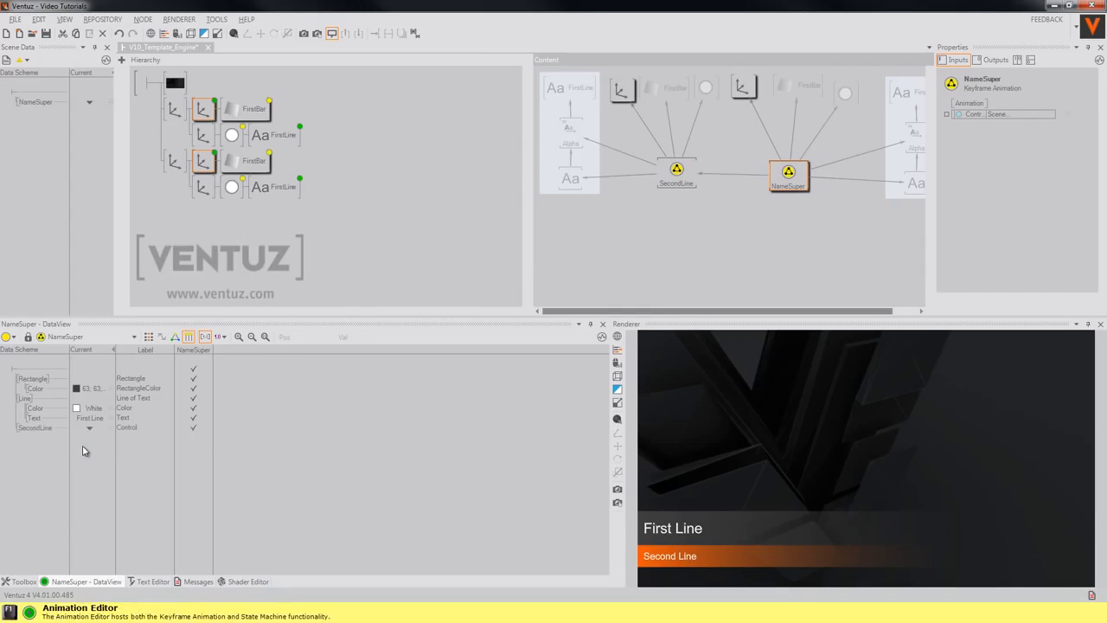
{"action": "left_click", "coordinate": [341, 252]}
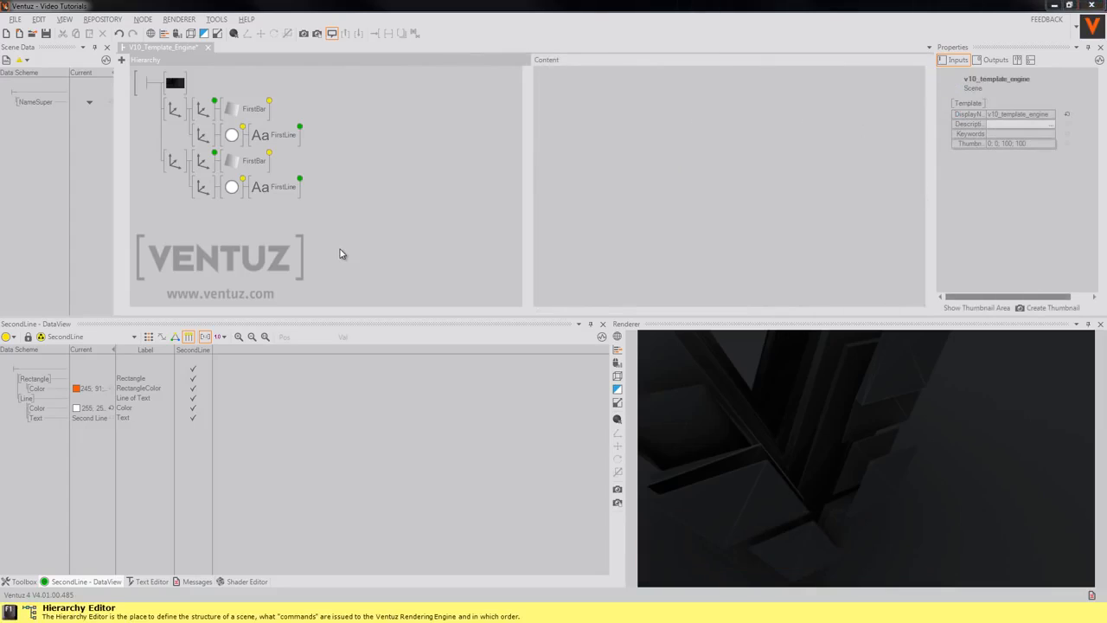
Play NameSuper ▸ SecondLine from the Current list so both First Line and Second Line bars appear
{"action": "left_click", "coordinate": [90, 103]}
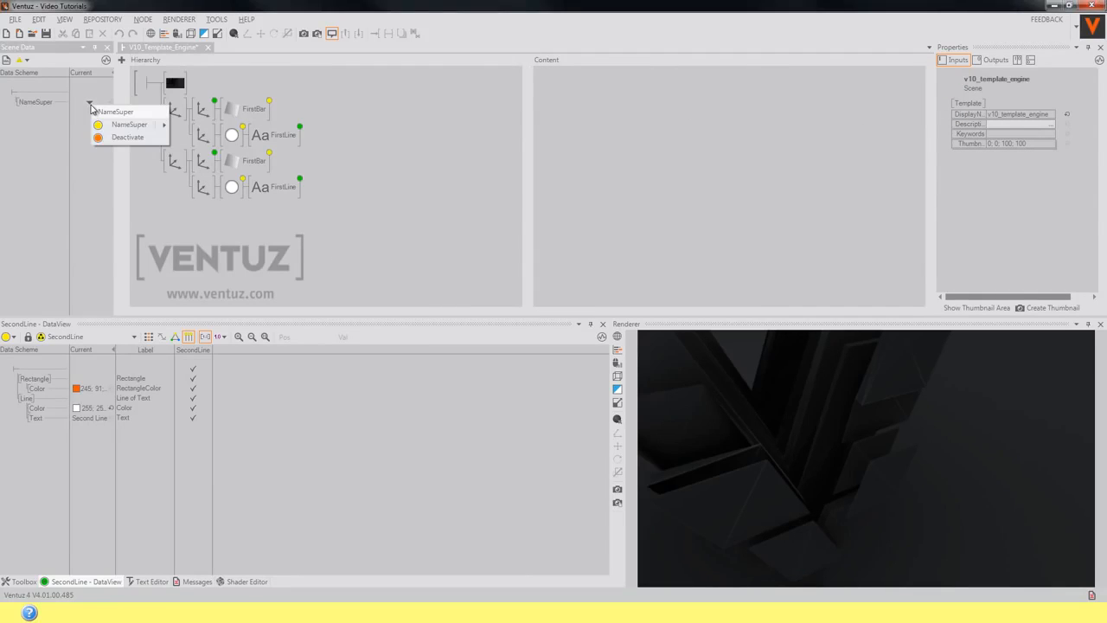
{"action": "mouse_move", "coordinate": [113, 129]}
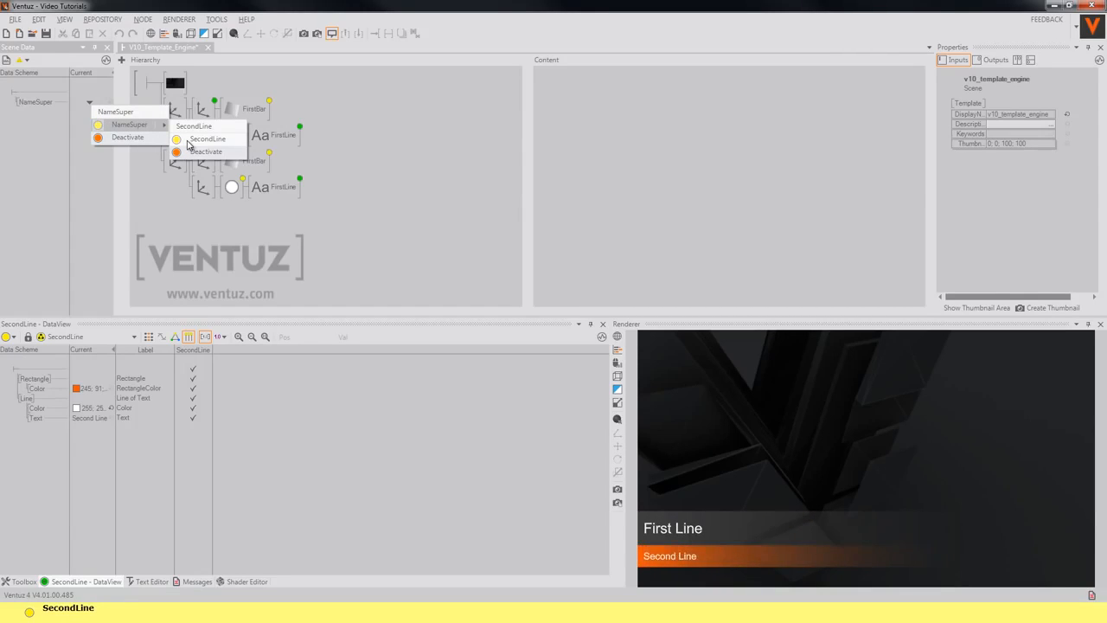
{"action": "left_click", "coordinate": [188, 141]}
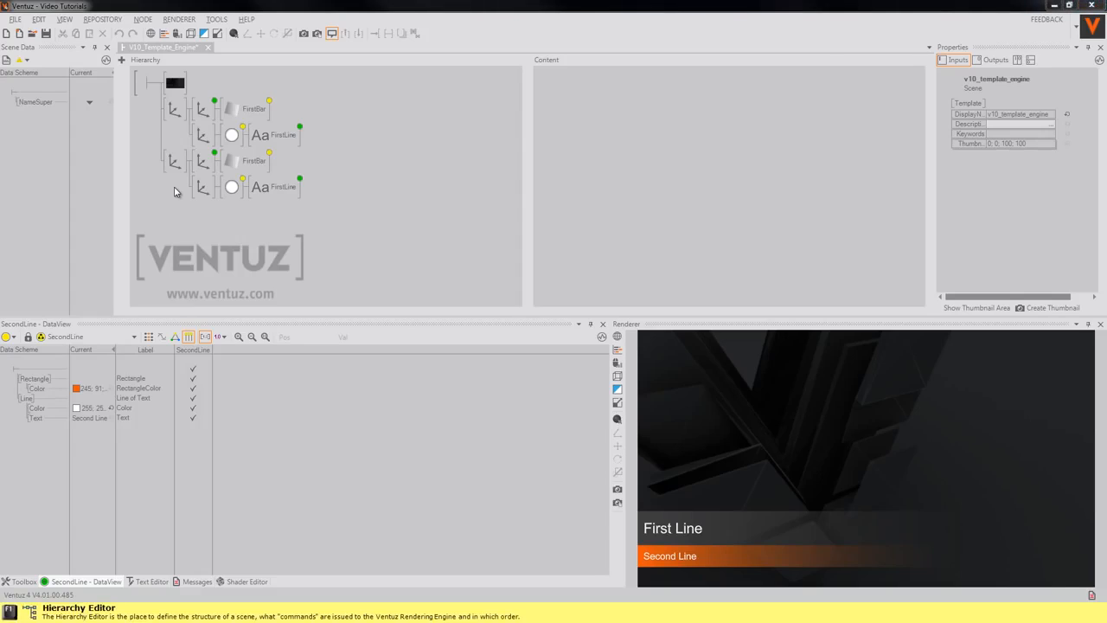